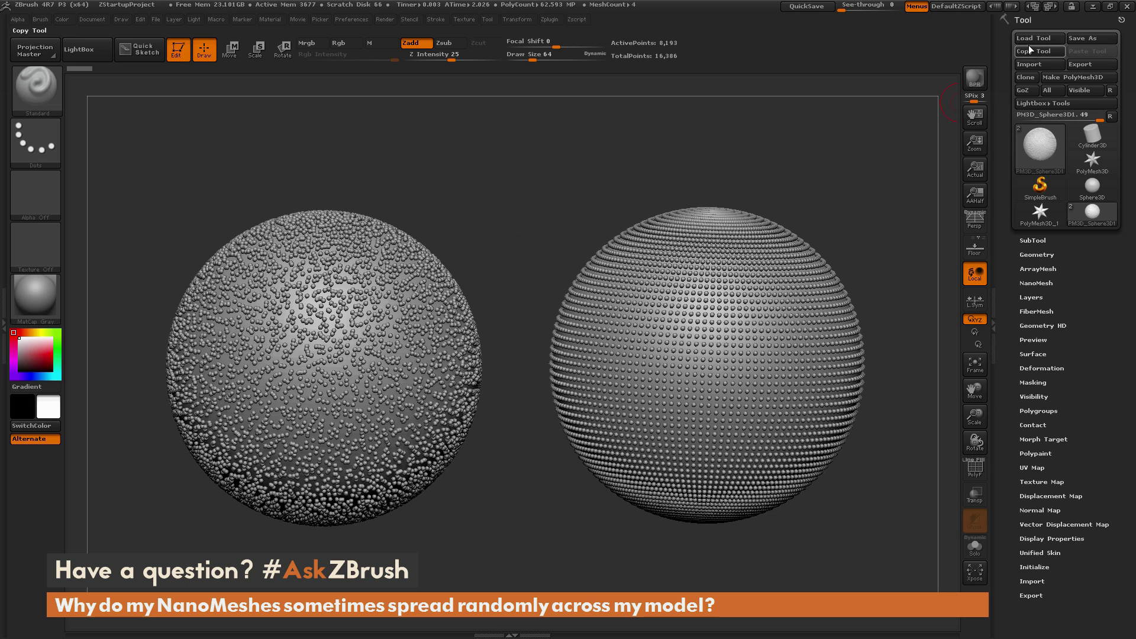
Load the plain Sphere3D tool in place of the two NanoMesh-covered spheres
left_click(1098, 188)
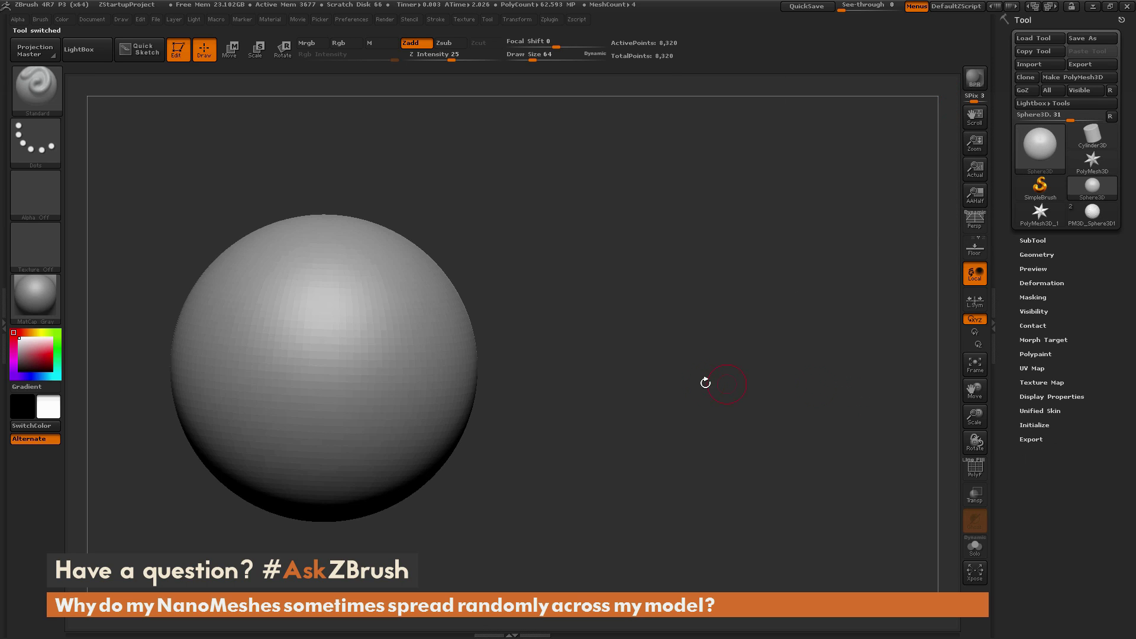
Frame the sphere, convert it to PolyMesh3D PM3D_Sphere3D, and turn on PolyF
key("f")
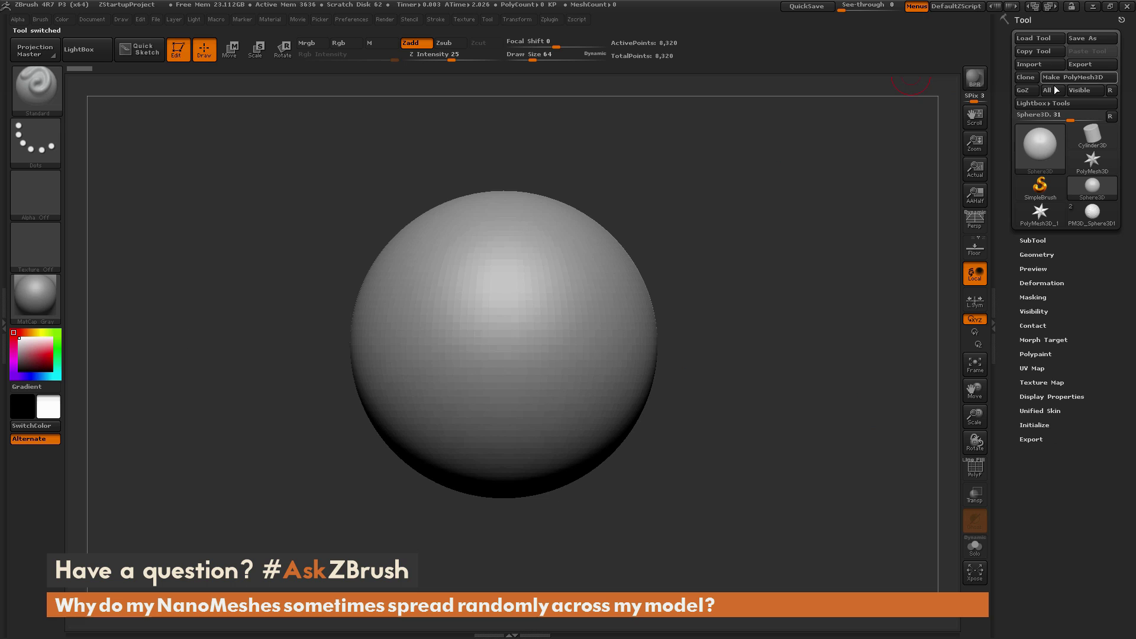
left_click(1069, 79)
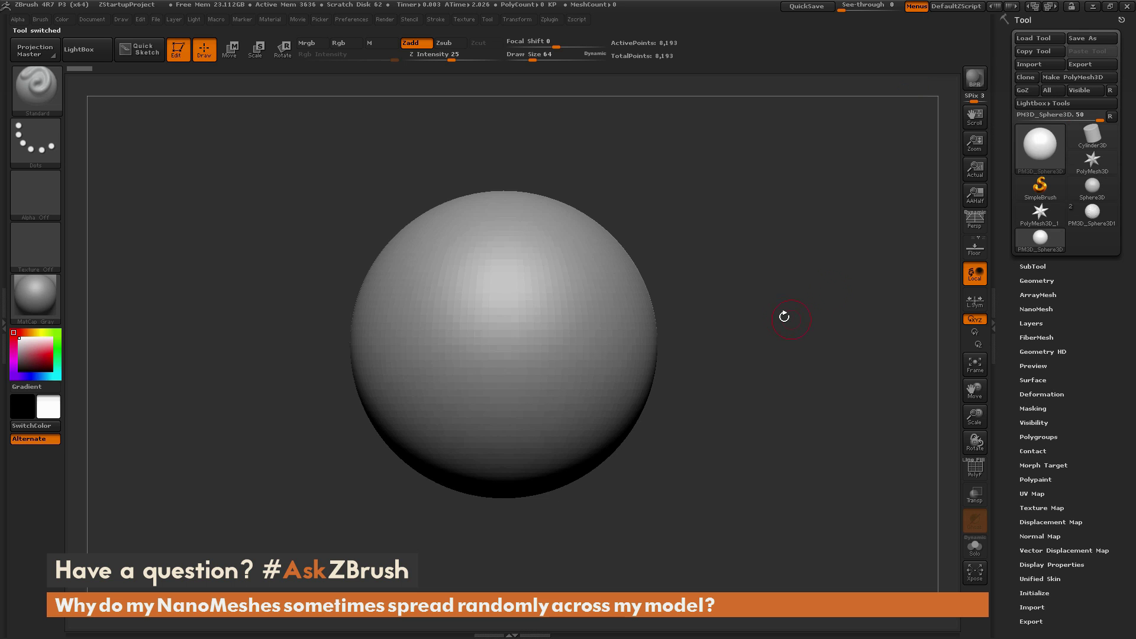
left_click(969, 476)
left_click_drag(836, 456, 827, 349)
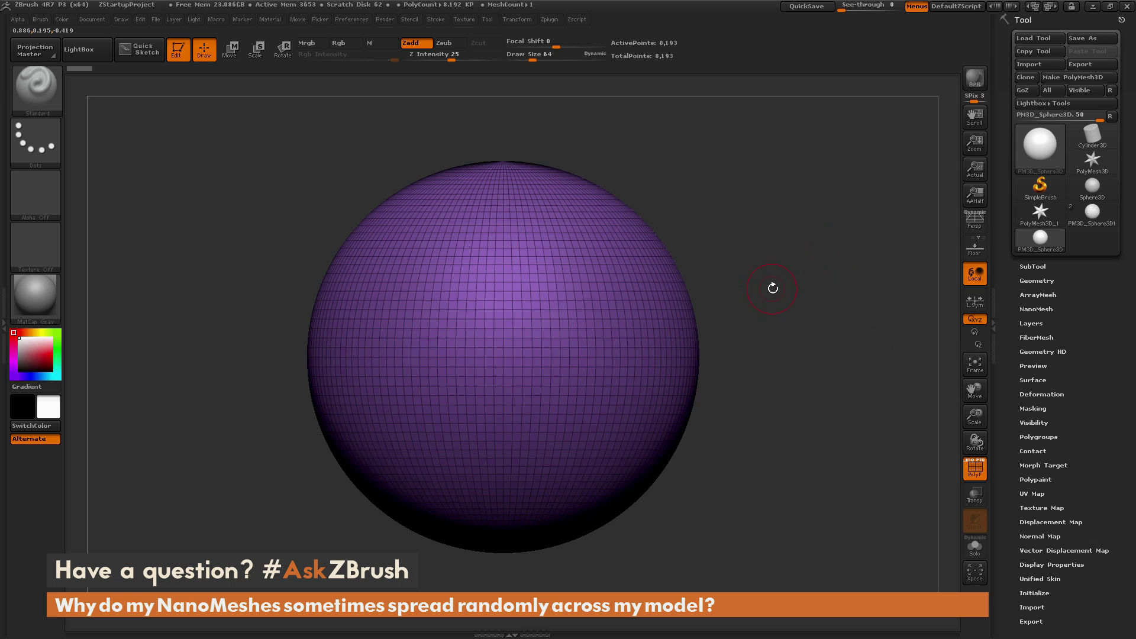
Switch to the ZModeler brush with the B, Z, M shortcut
key("b")
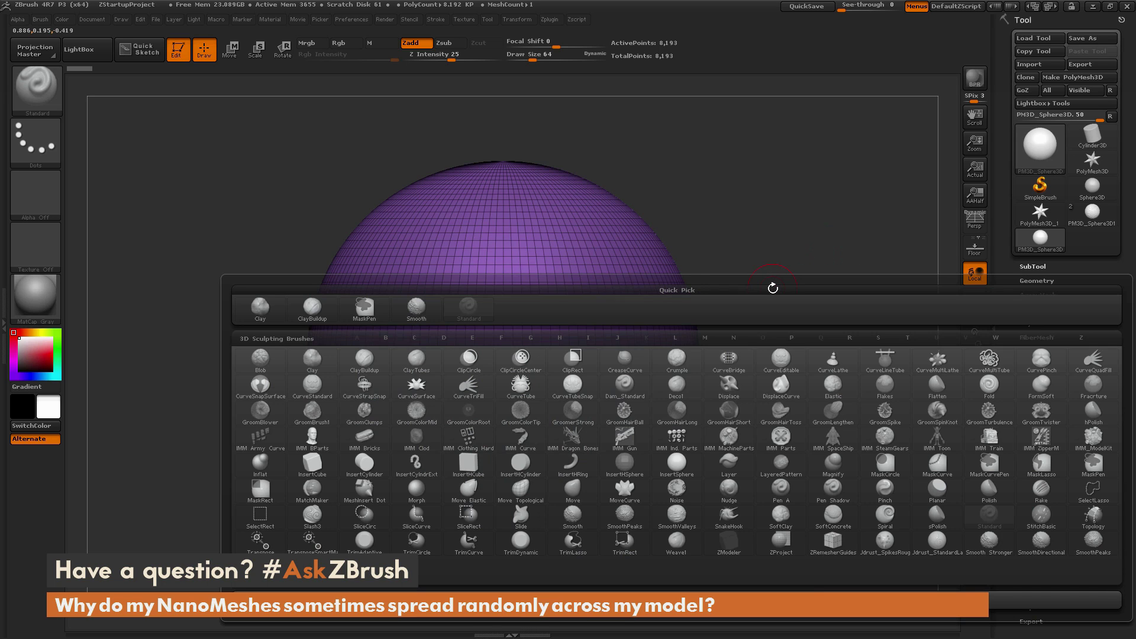
key("z")
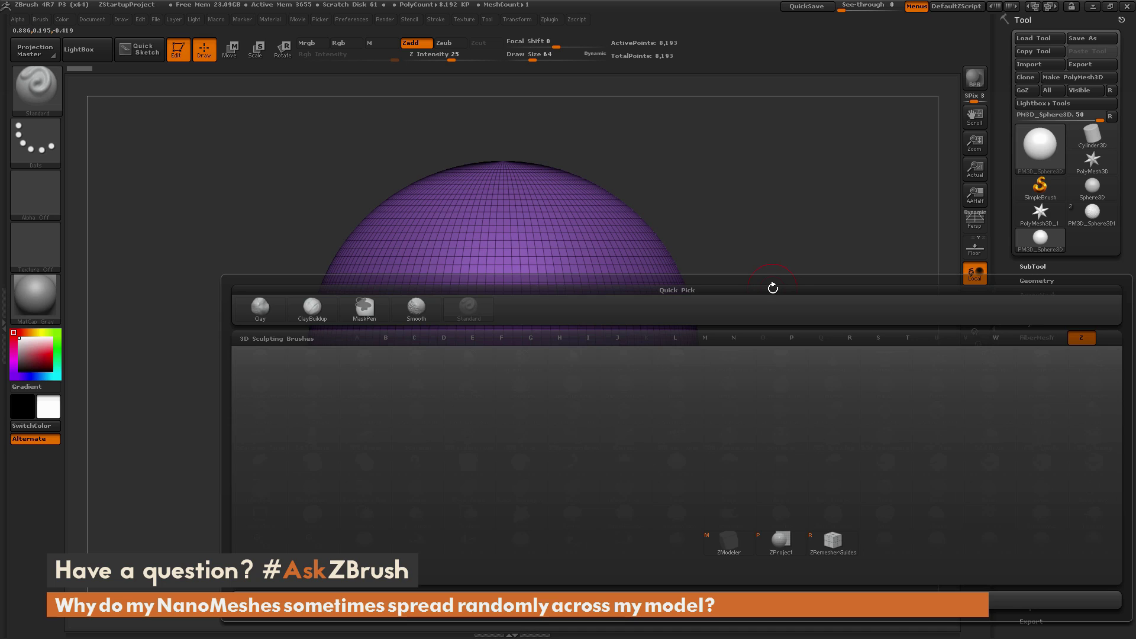
key("m")
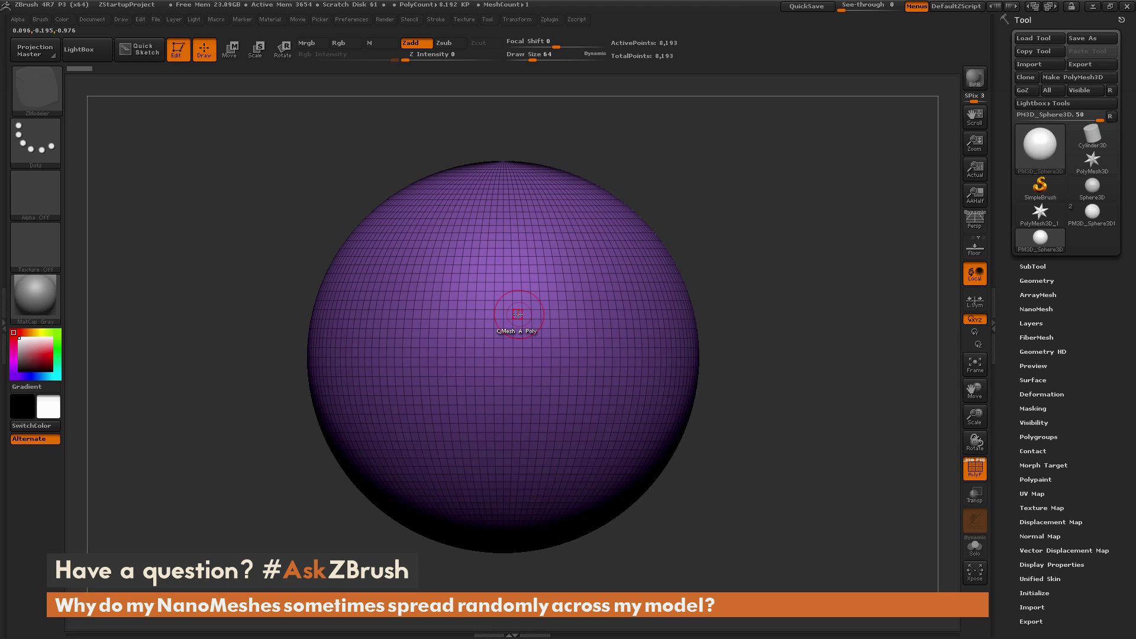
Insert one NanoMesh cube on a polygon using Insert NanoMesh with the A Single Poly target
key("space")
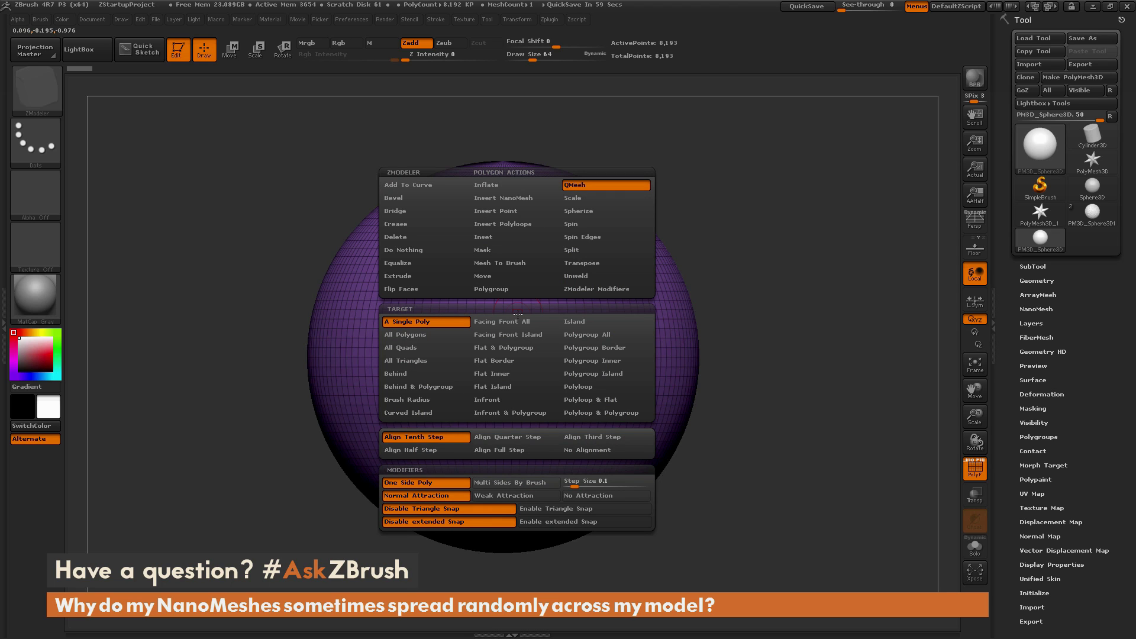
left_click(493, 199)
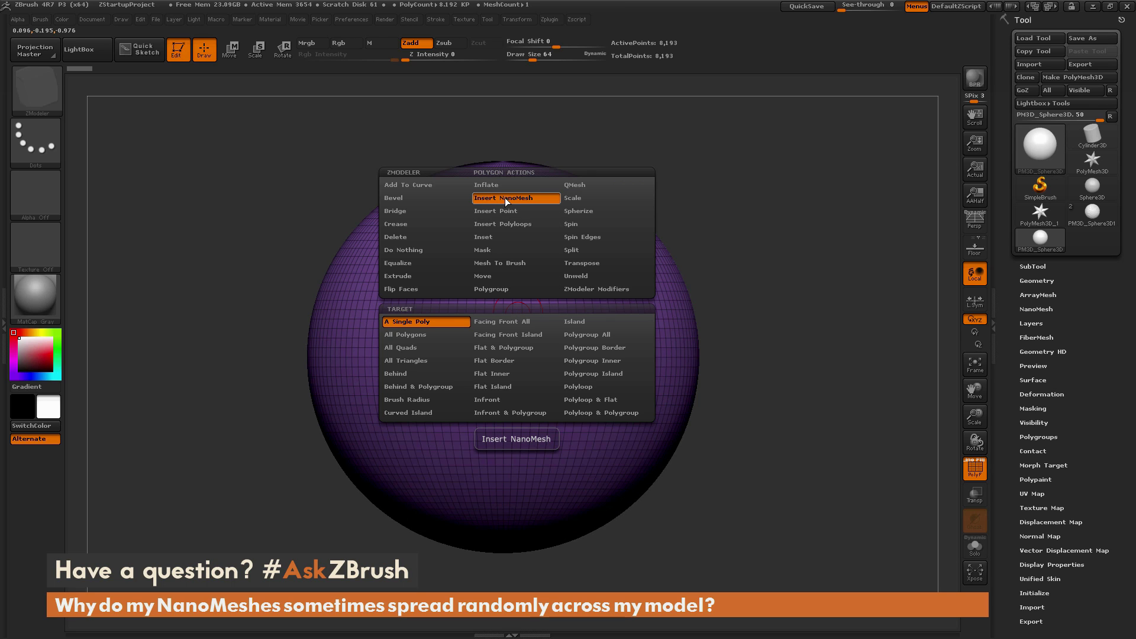
left_click(426, 321)
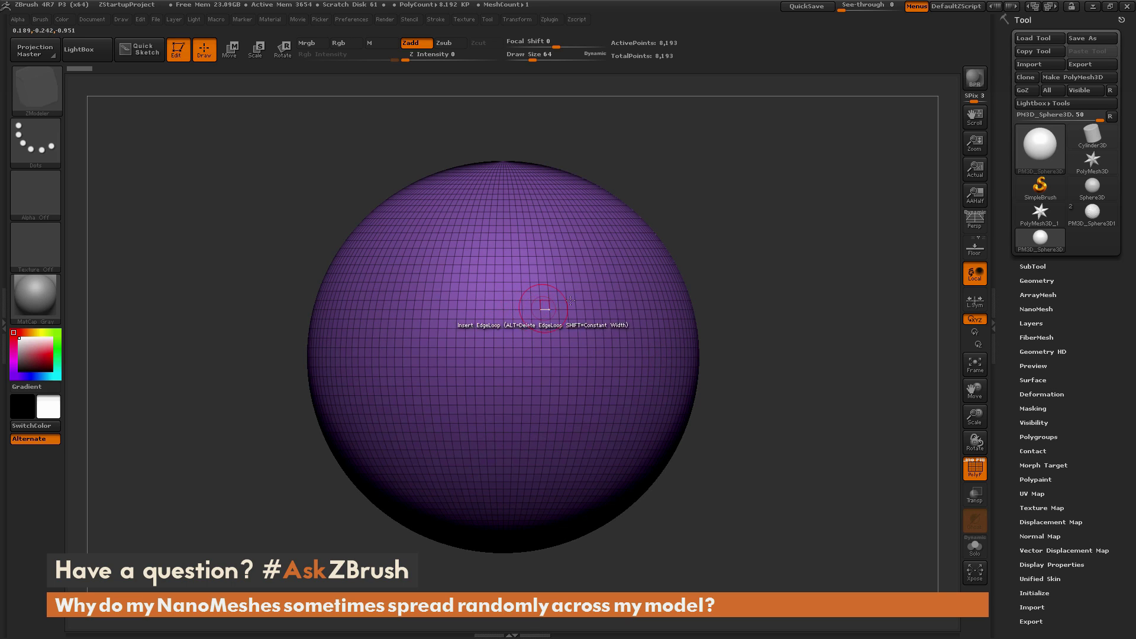
left_click(526, 304)
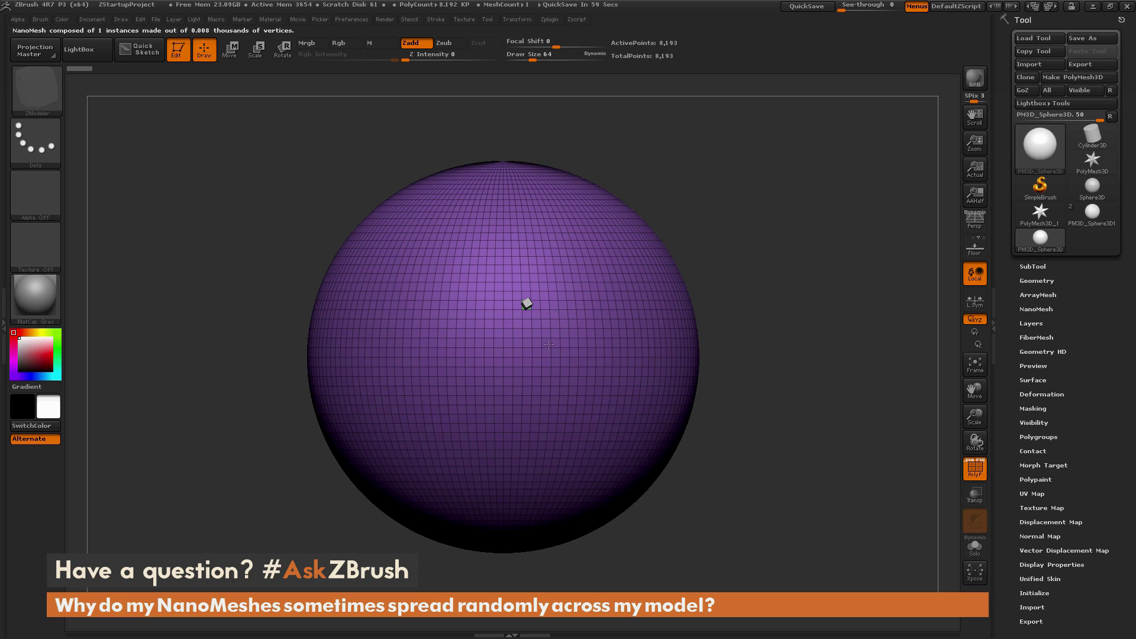
Spread the NanoMesh cube across all 8,192 polygons, aligned in an even grid
left_click(546, 335)
mouse_move(544, 334)
left_mouse_down()
mouse_move(531, 343)
mouse_move(550, 335)
left_mouse_up()
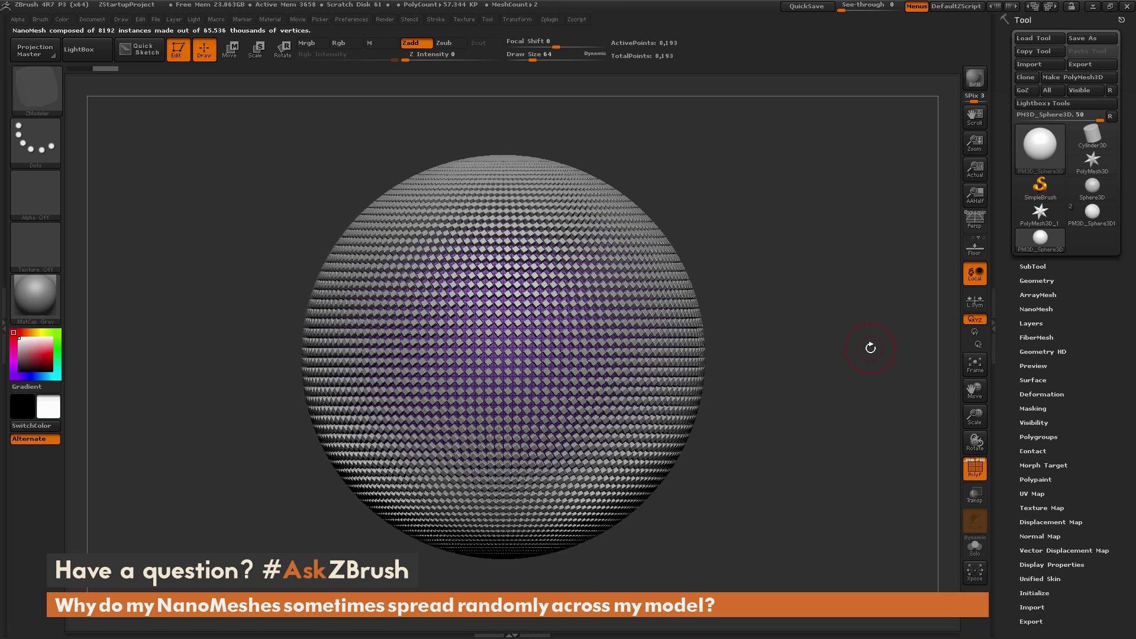
mouse_move(738, 419)
left_mouse_down()
mouse_move(699, 438)
mouse_move(750, 432)
left_mouse_up()
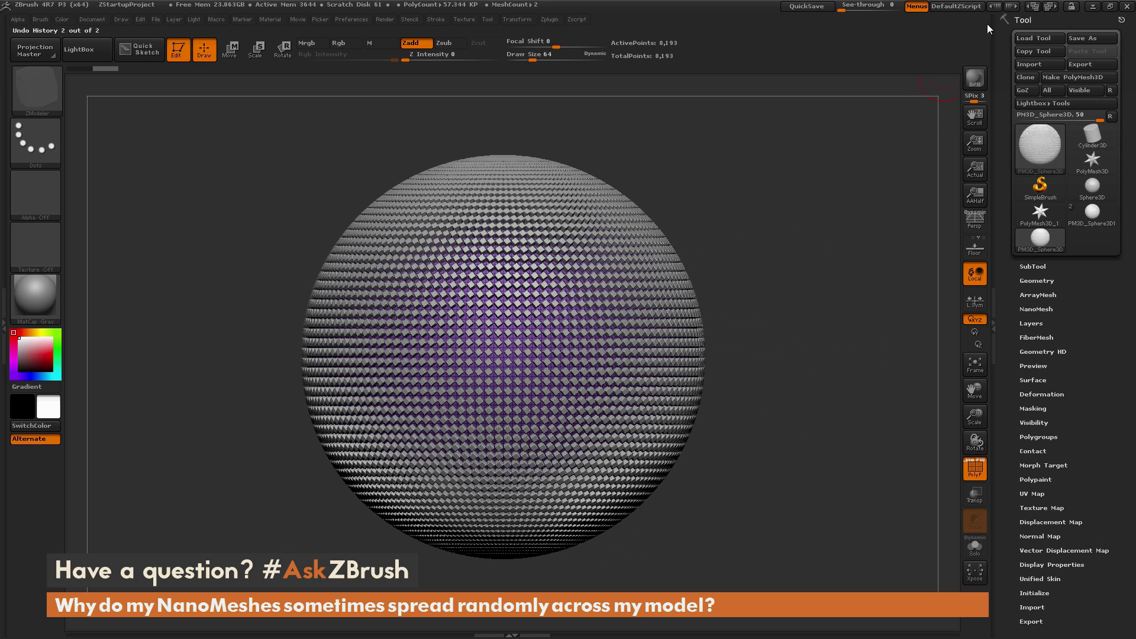
Open Tool > NanoMesh and toggle Edit Mesh to inspect the source cube
left_click(1035, 309)
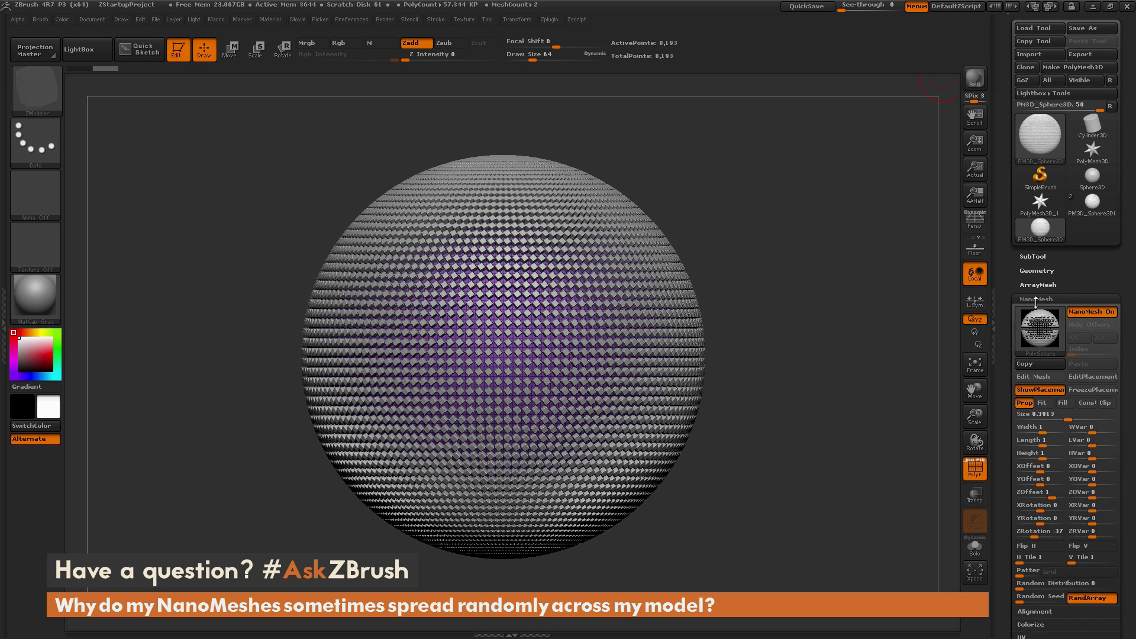
left_click_drag(1023, 309, 1023, 257)
left_click_drag(1005, 300, 1006, 227)
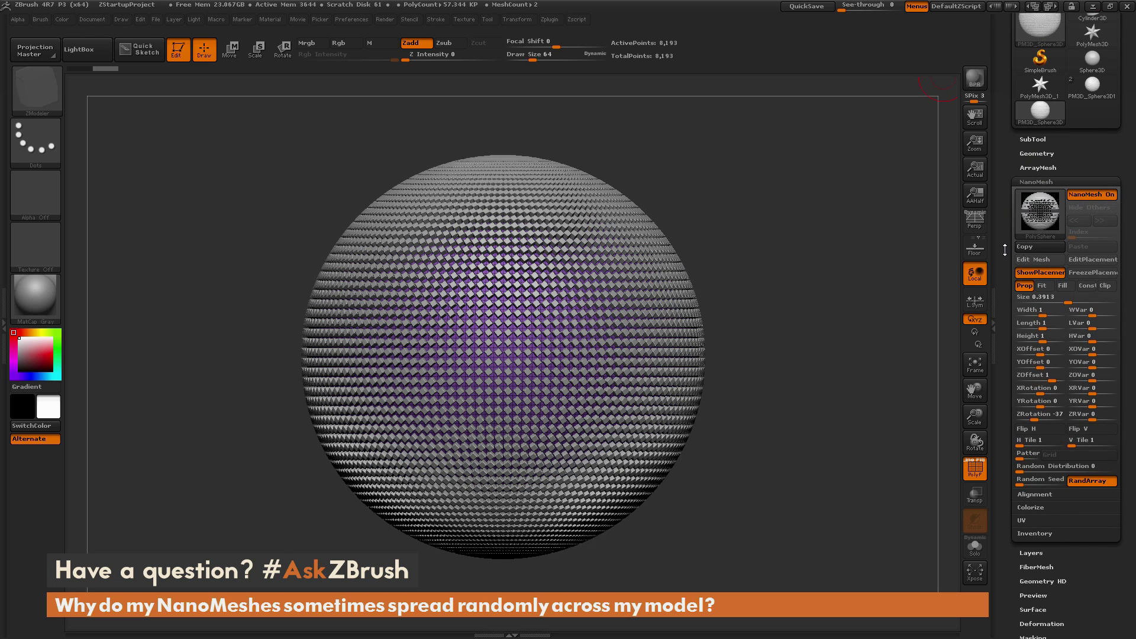
left_click(1043, 259)
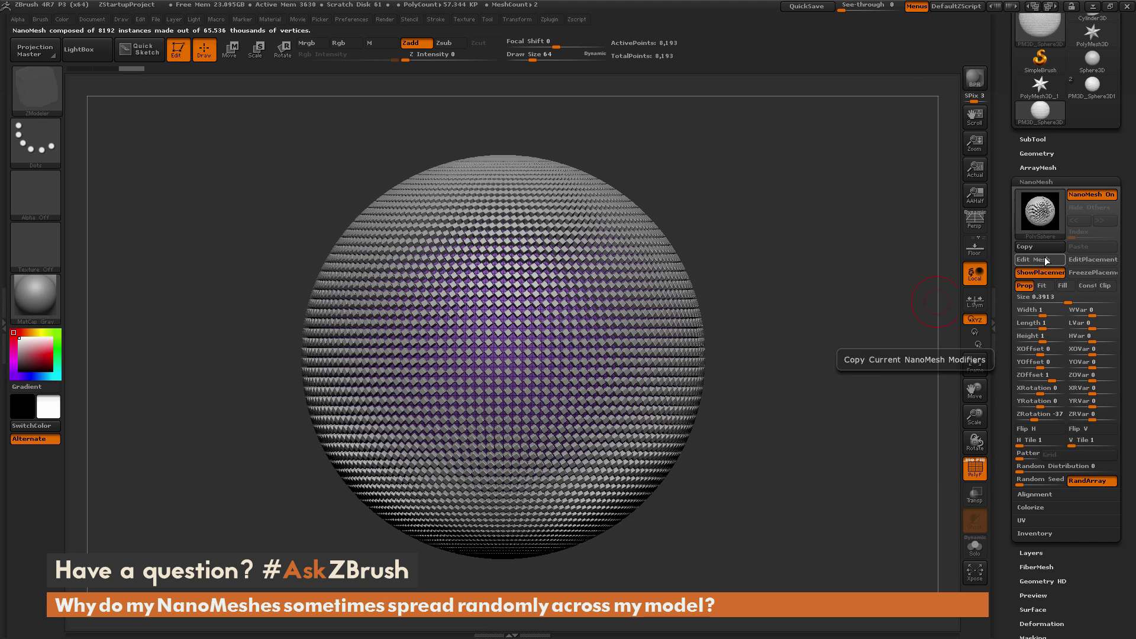
left_click(1038, 259)
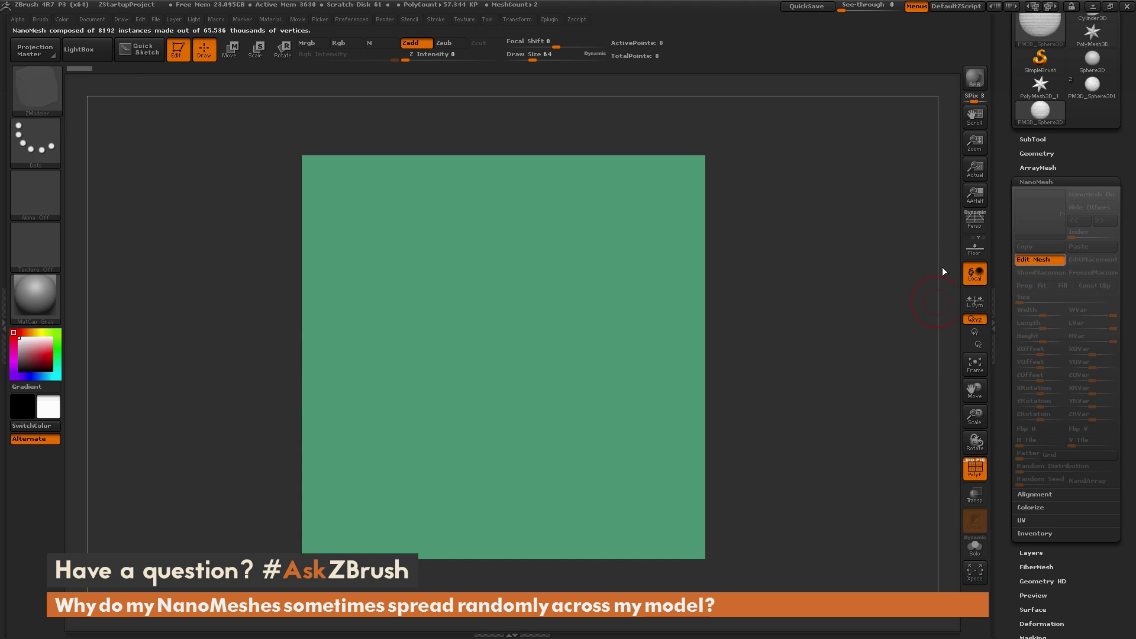
left_click_drag(842, 321, 793, 349)
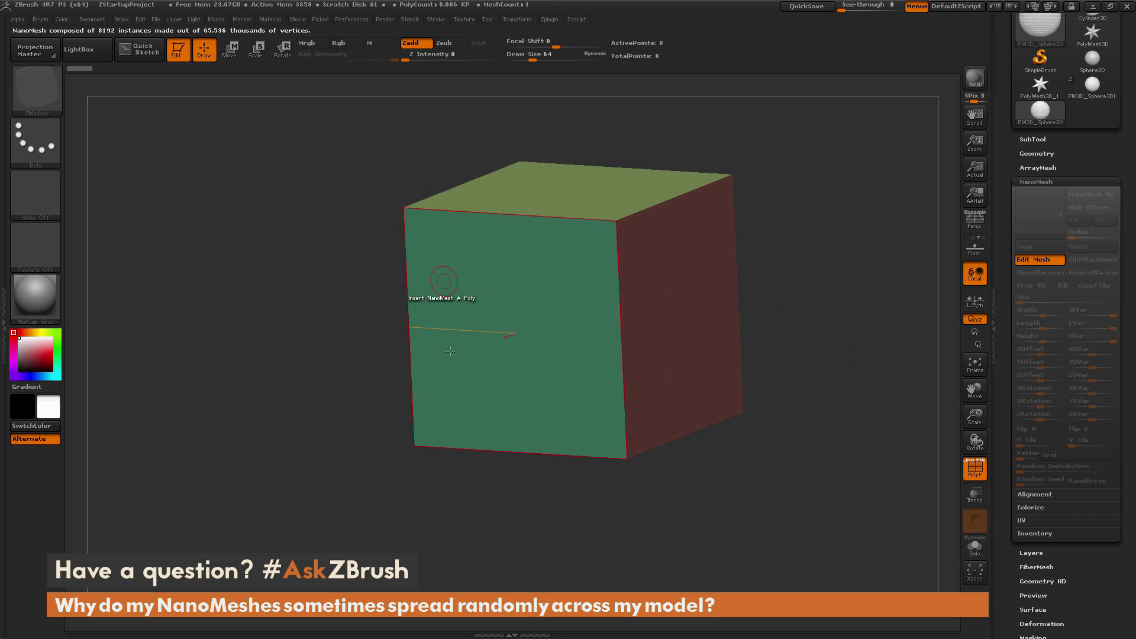
left_click(1039, 259)
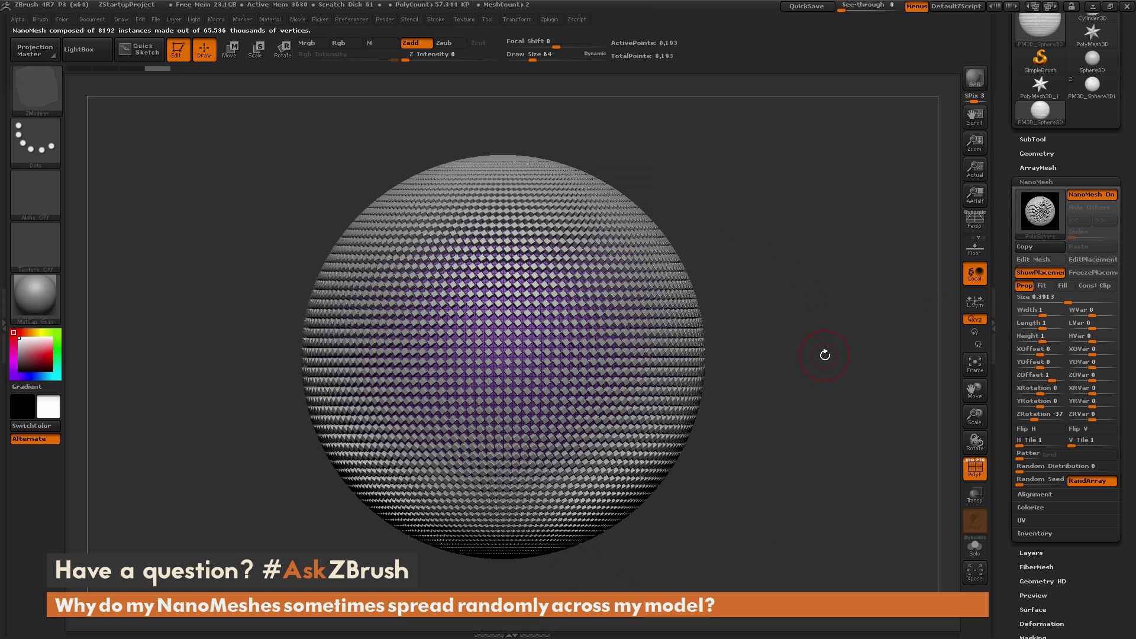
Divide the NanoMesh cube into a sphere with Ctrl+D and apply it to all instances
left_click(1038, 259)
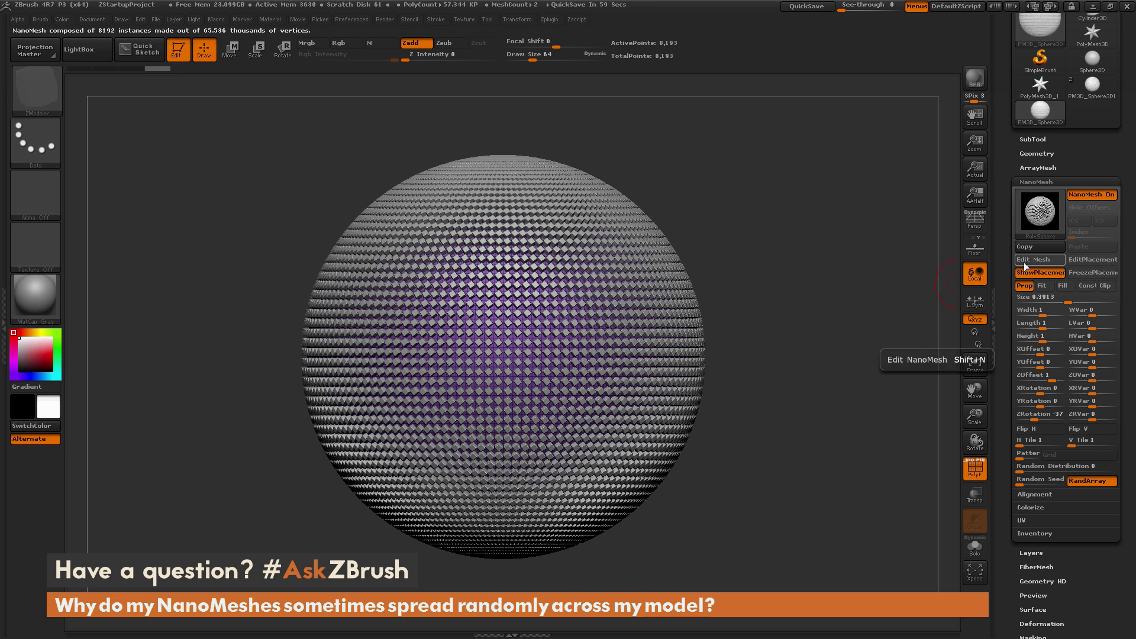
left_click_drag(844, 391, 837, 326, "shift")
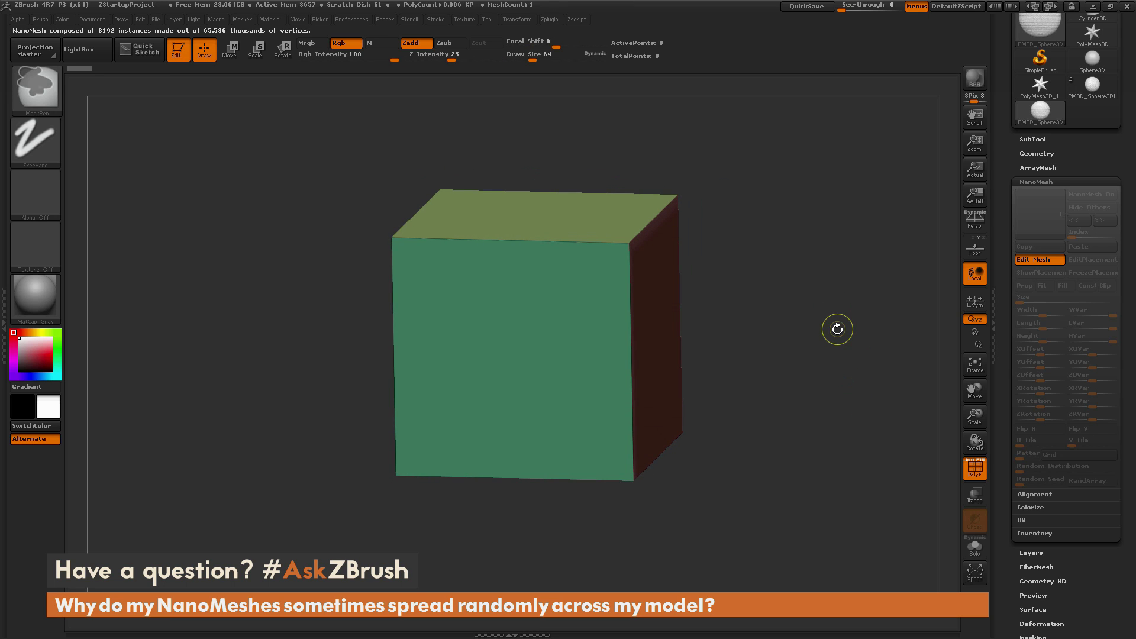
key("ctrl+d")
key("ctrl+d")
key("ctrl+d")
key("ctrl+d")
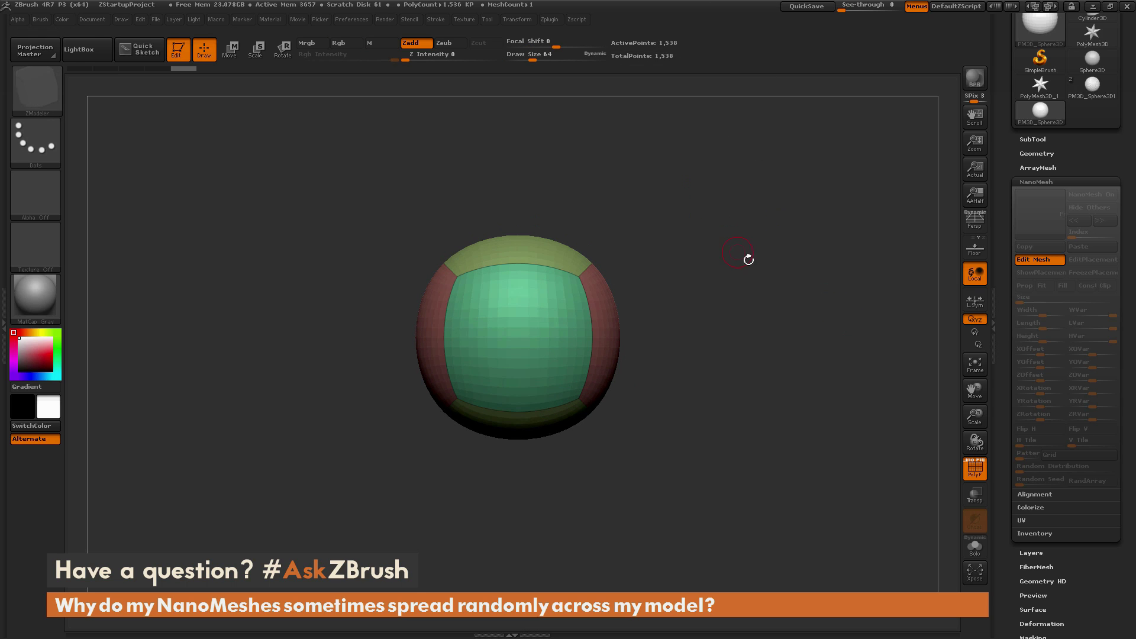
left_click(1038, 260)
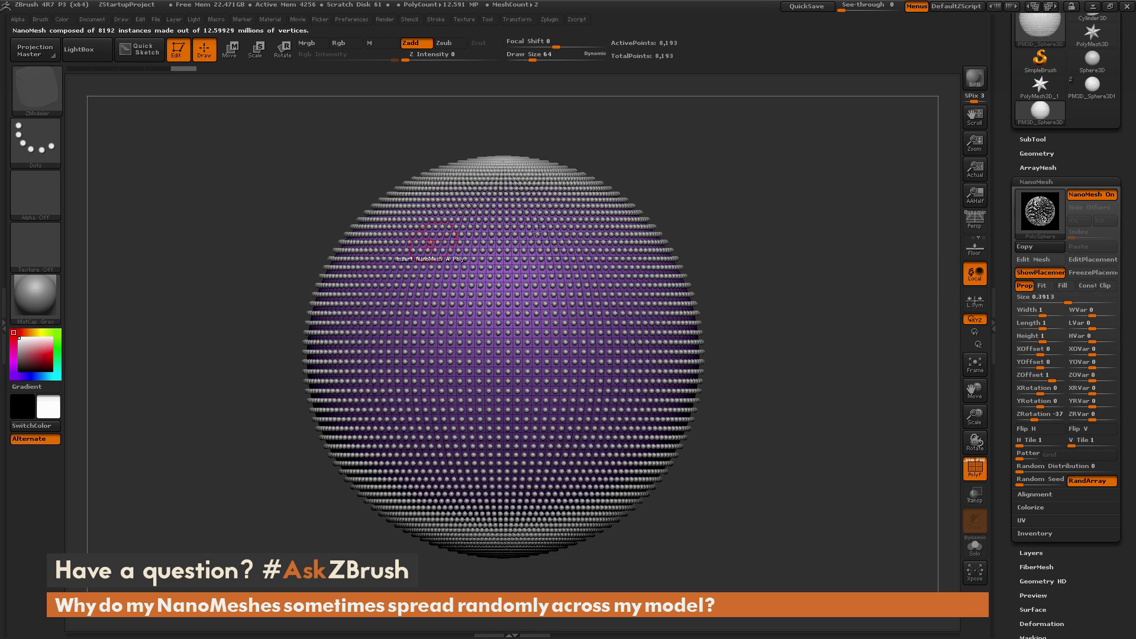
From a front view, set the NanoMesh Size to 0.58628
left_click_drag(857, 369, 843, 255)
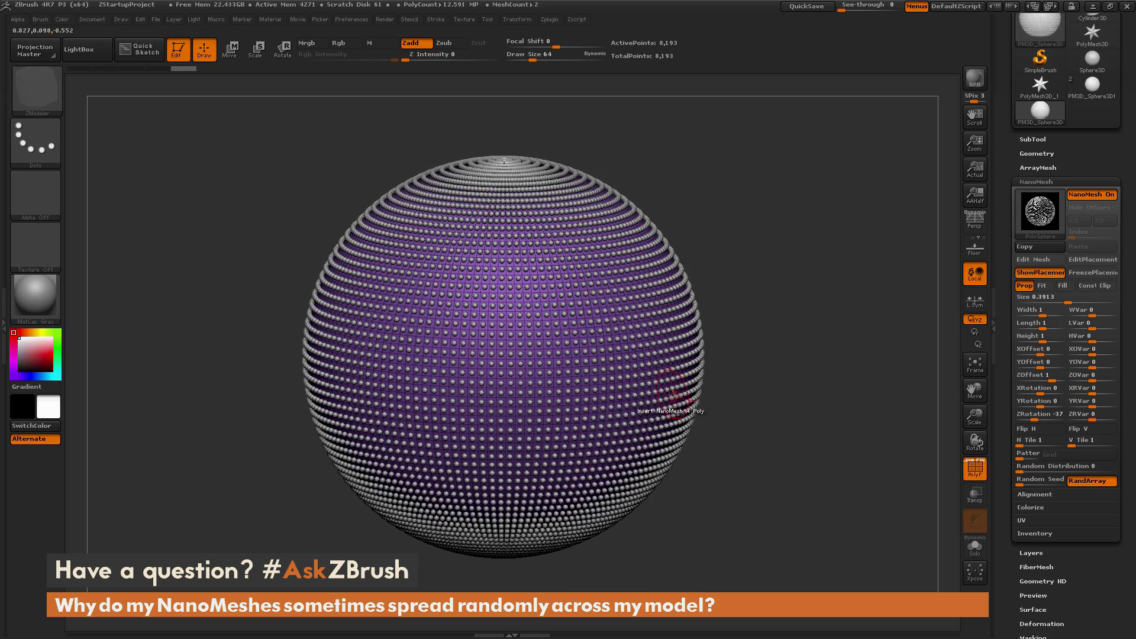
left_click_drag(725, 376, 946, 305, "shift")
left_click(1063, 297)
left_click_drag(1063, 296, 1056, 303)
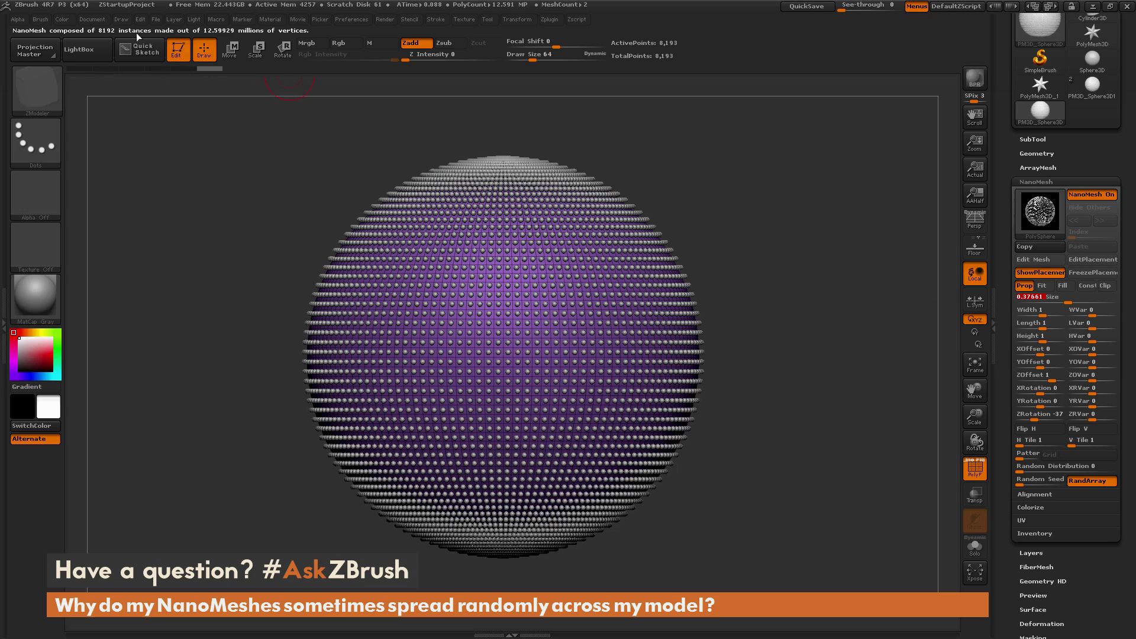
left_click_drag(1062, 299, 1071, 301)
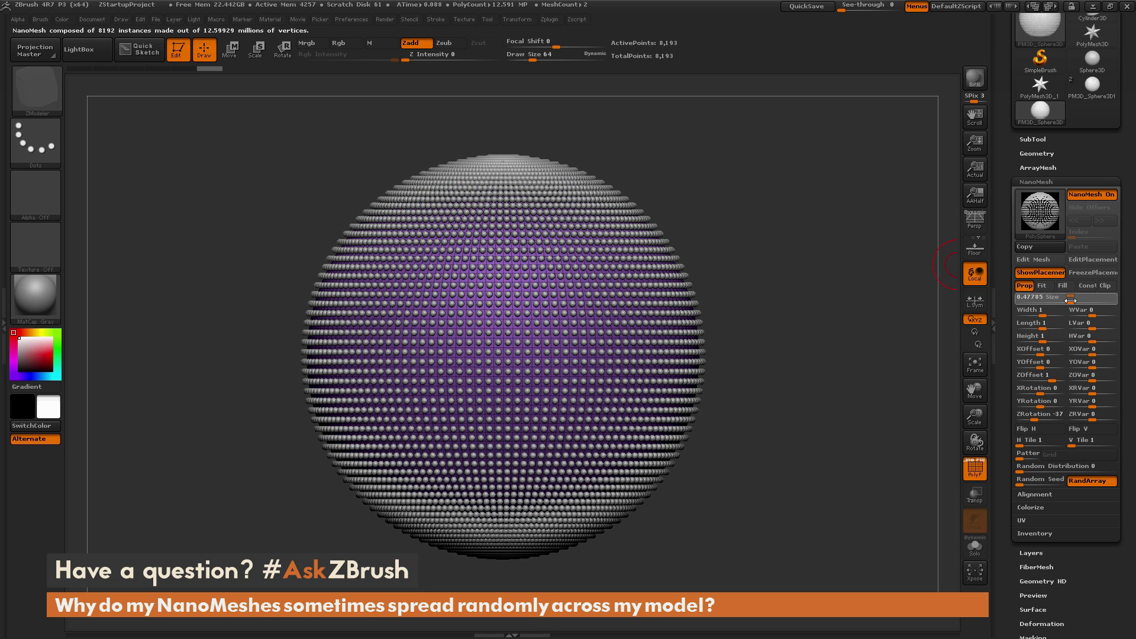
left_click_drag(1070, 300, 1019, 290)
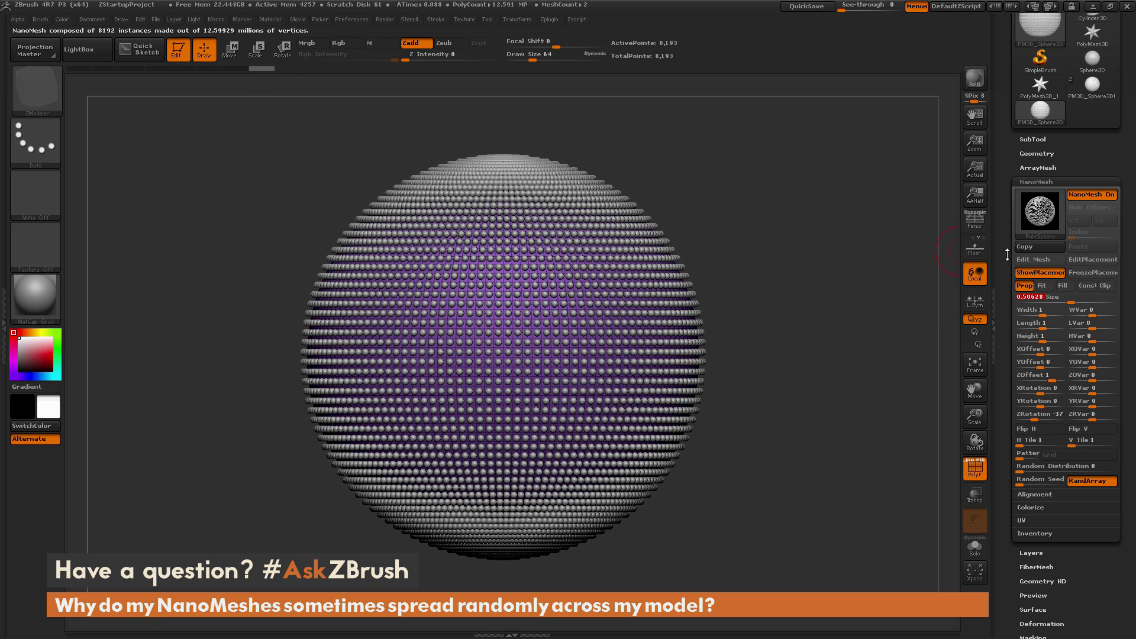
Hide the sphere's top half with a SelectRect marquee, leaving 4,048 instances below
left_click(1032, 260)
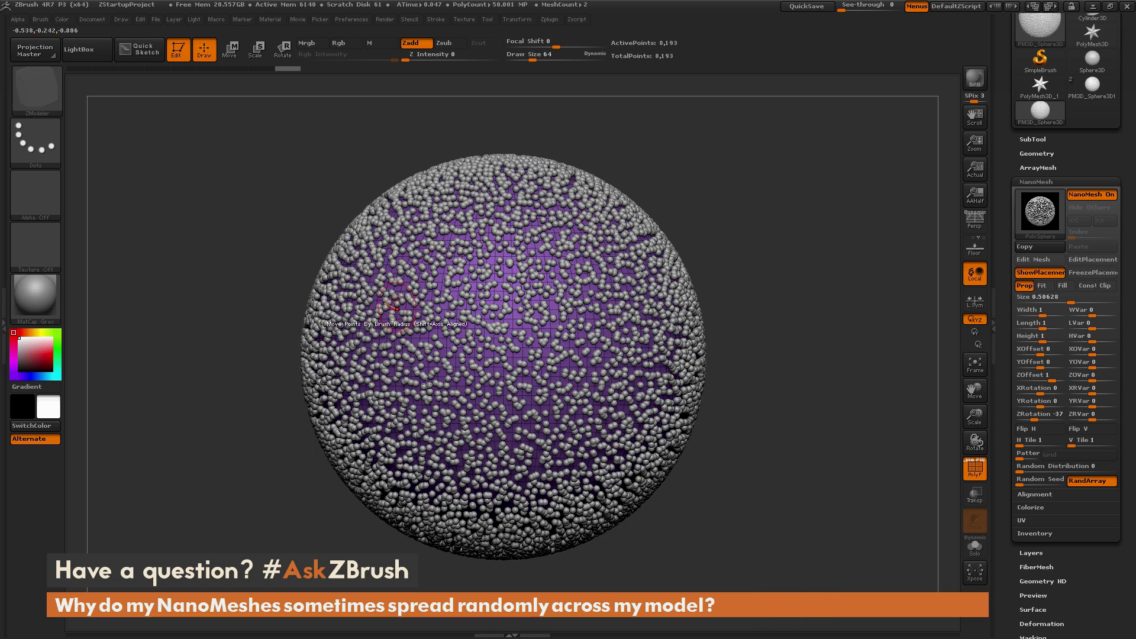
key("ctrl+shift")
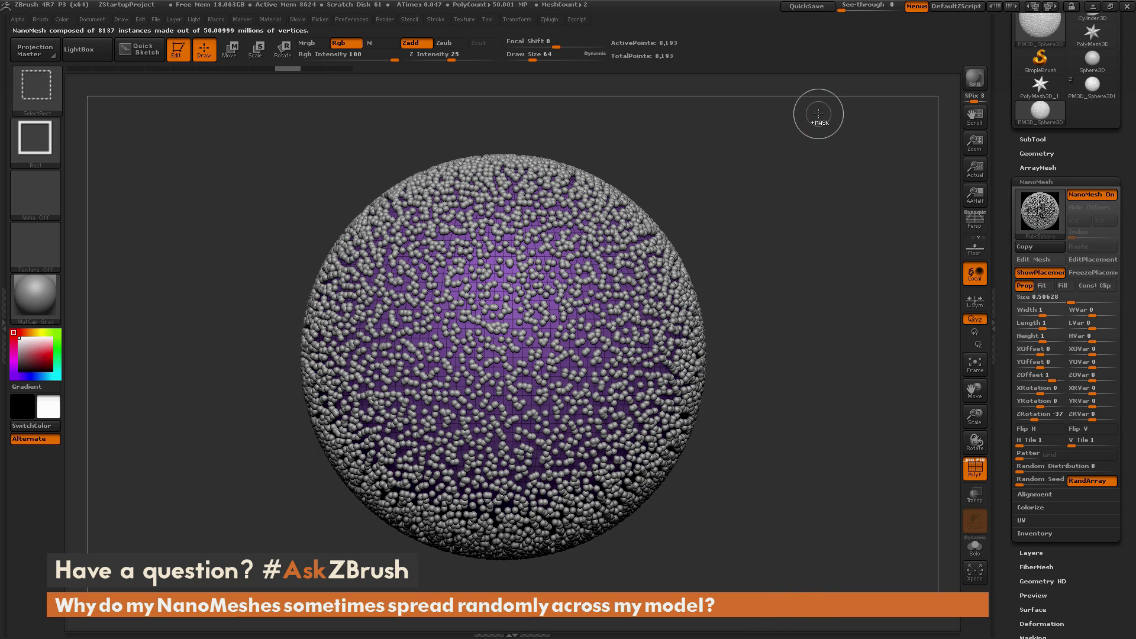
left_click_drag(818, 113, 257, 315, "ctrl+shift")
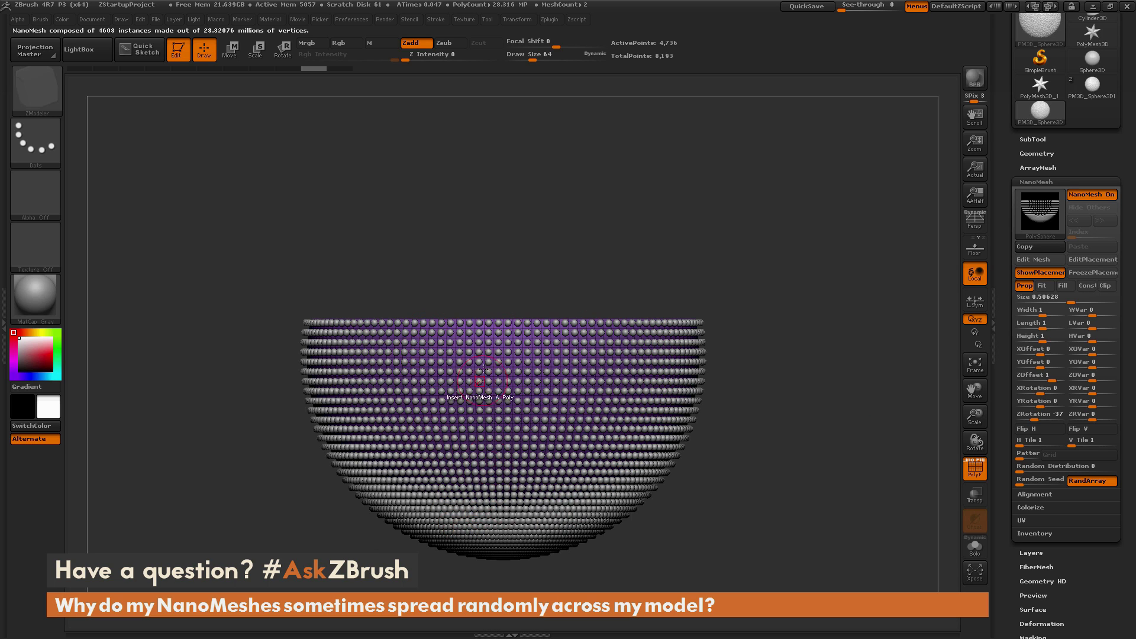
Set the lower bowl's NanoMesh Size to 0.56465
left_click_drag(616, 368, 746, 253)
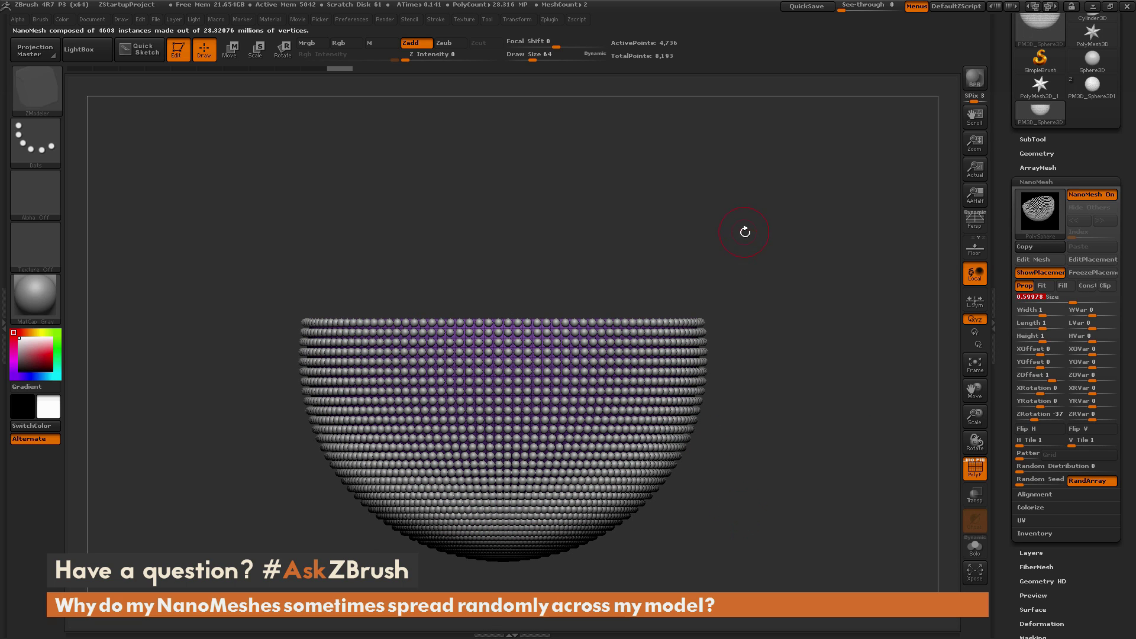
left_click(1076, 299)
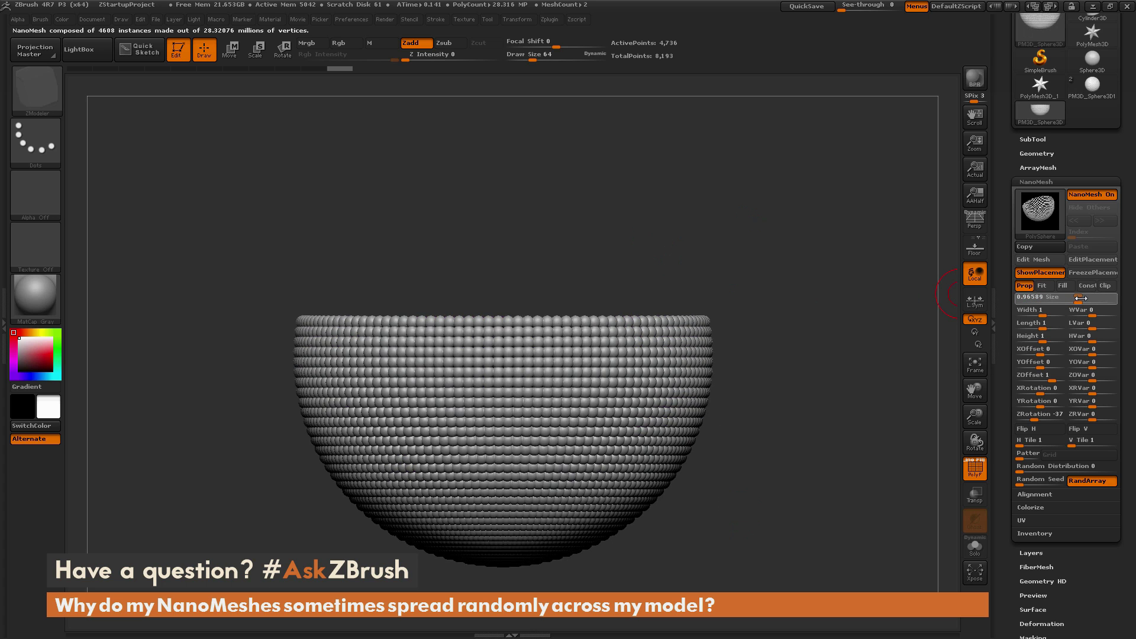
left_click_drag(1075, 299, 1073, 300)
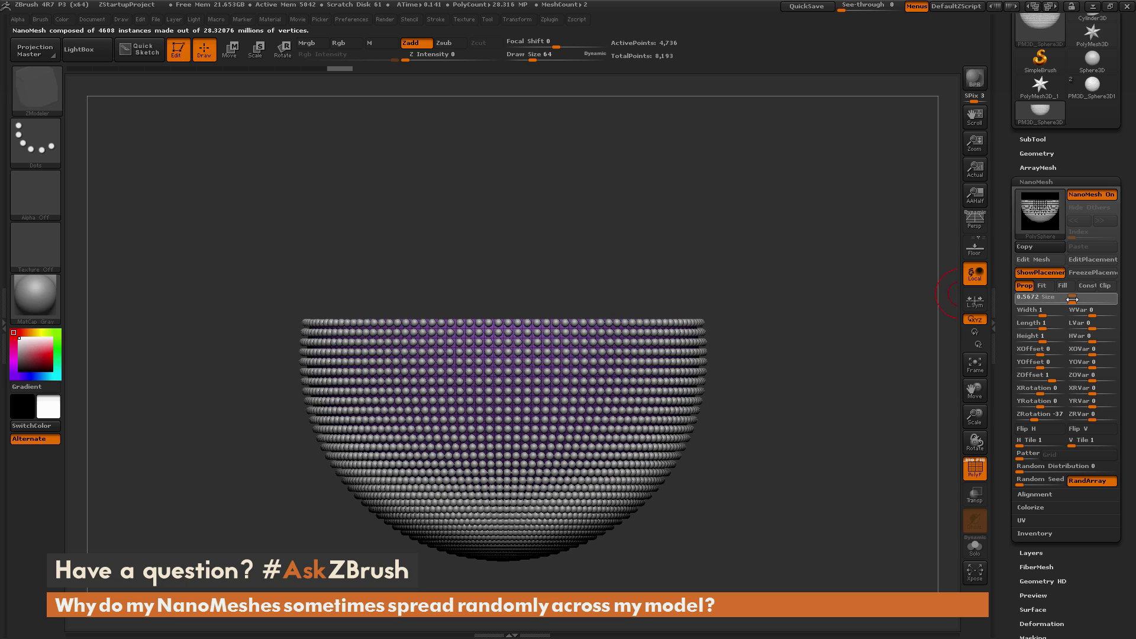
left_click(1075, 295)
left_click_drag(1071, 297, 1069, 299)
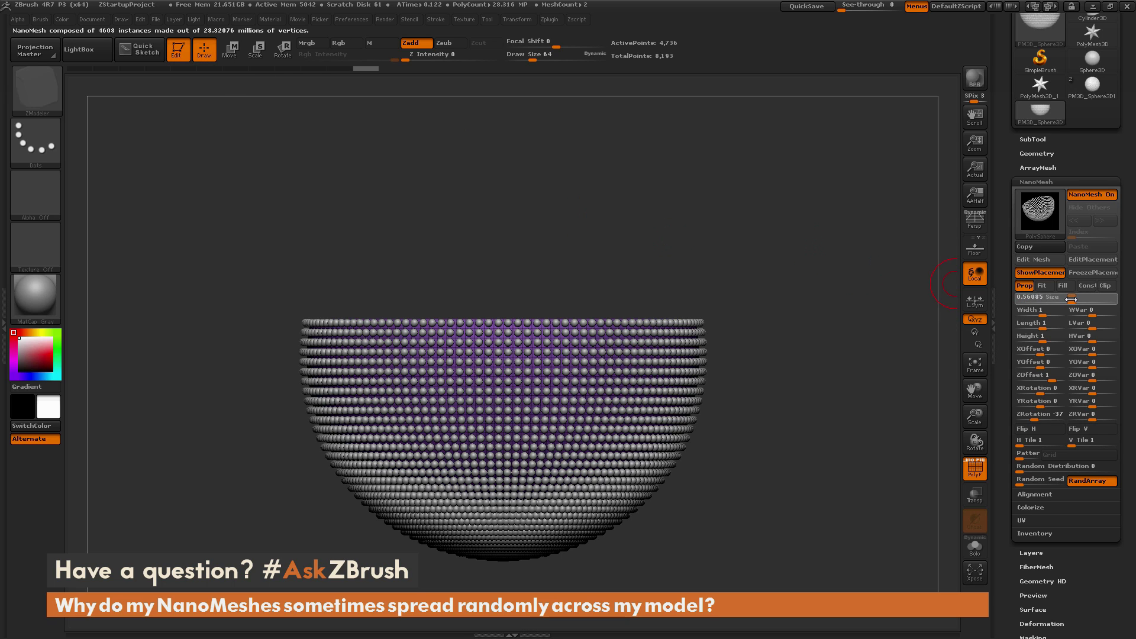
left_click(1039, 291)
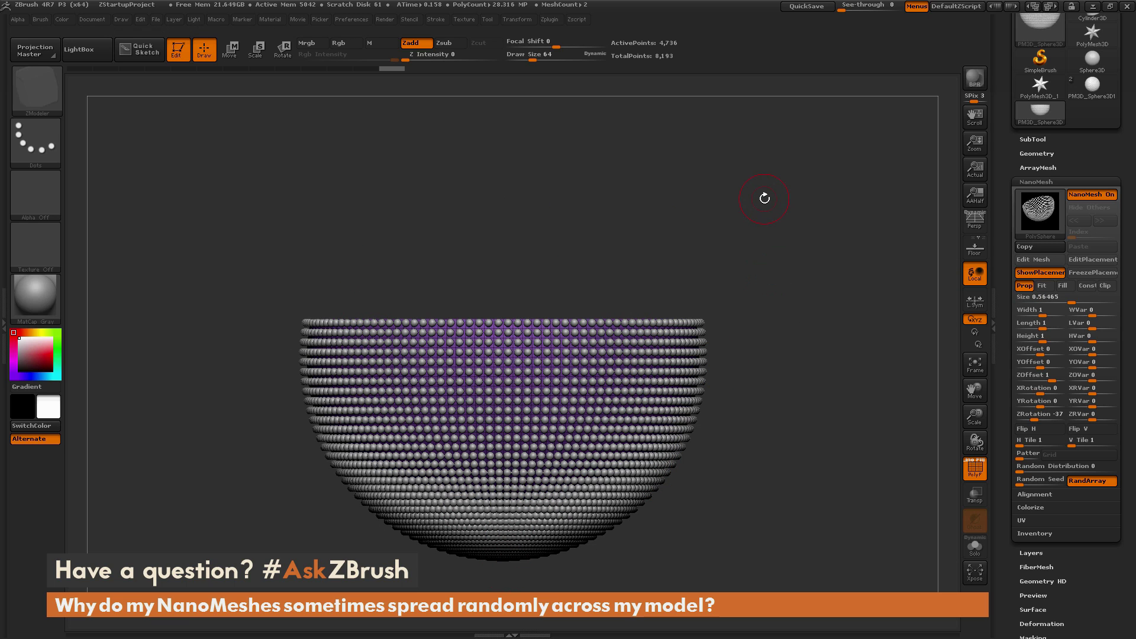
Unhide the sphere's top with SelectRect, revealing 8,137 randomly clumped NanoMesh spheres
key("ctrl+shift")
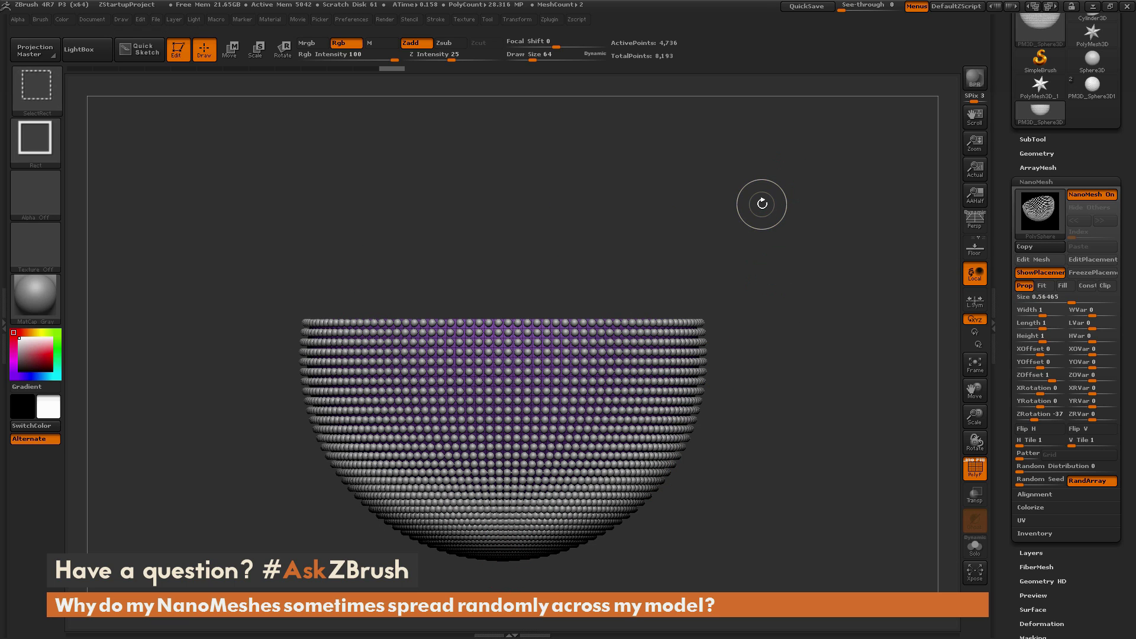
left_click(762, 204, "ctrl+shift")
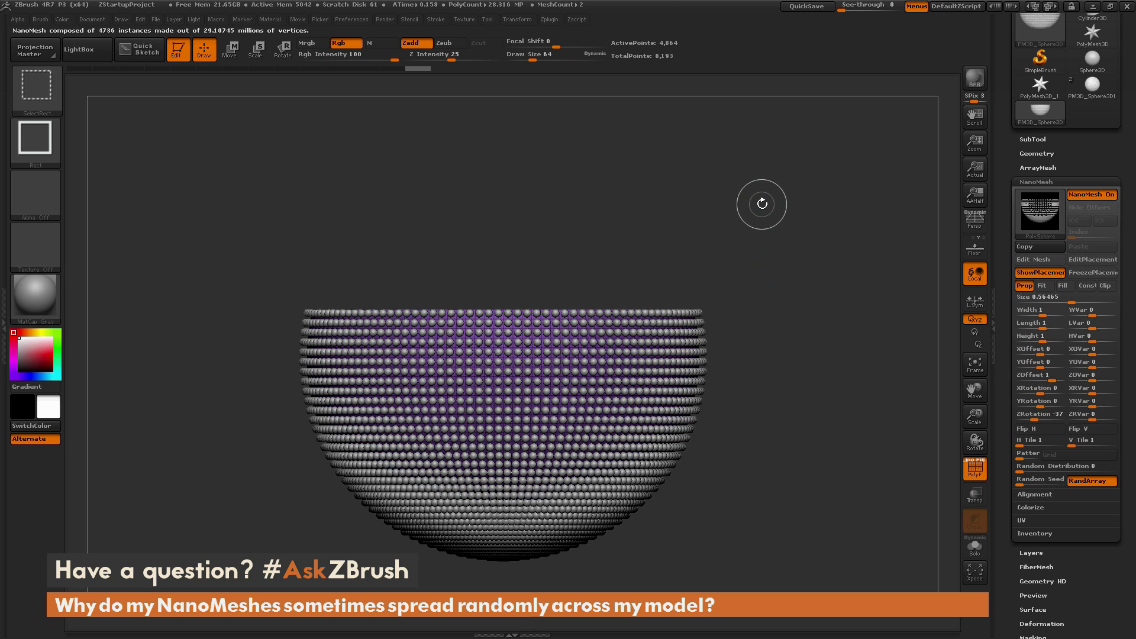
left_click(762, 204, "ctrl+shift")
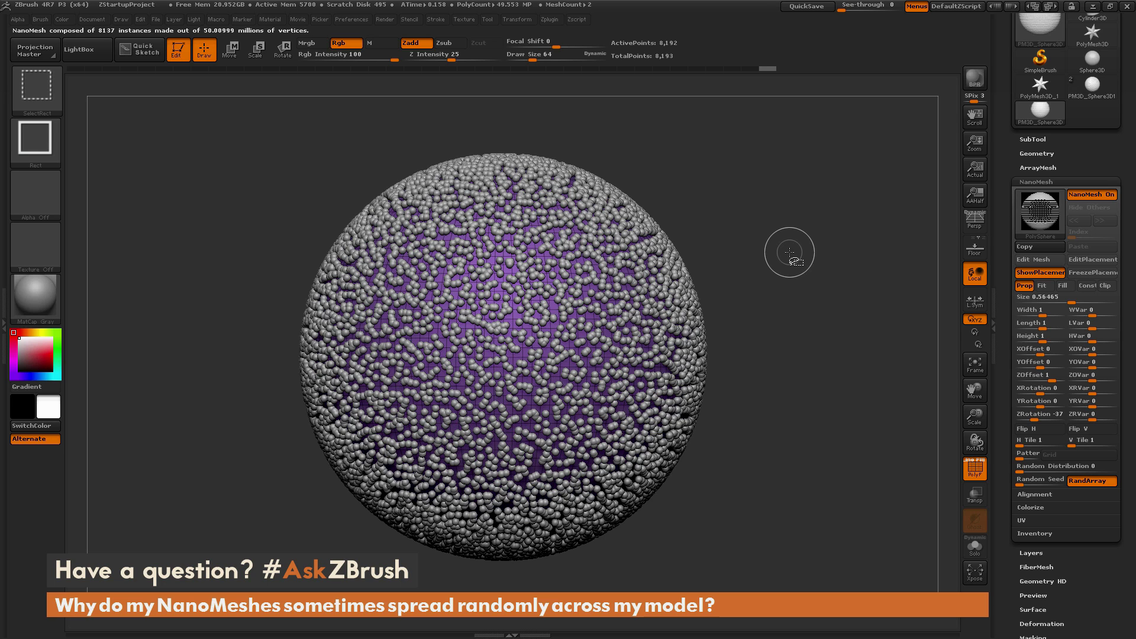
Copy the NanoMesh modifiers and hide half the sphere, leaving the evenly spaced 3,712-instance dome
key("ctrl+shift")
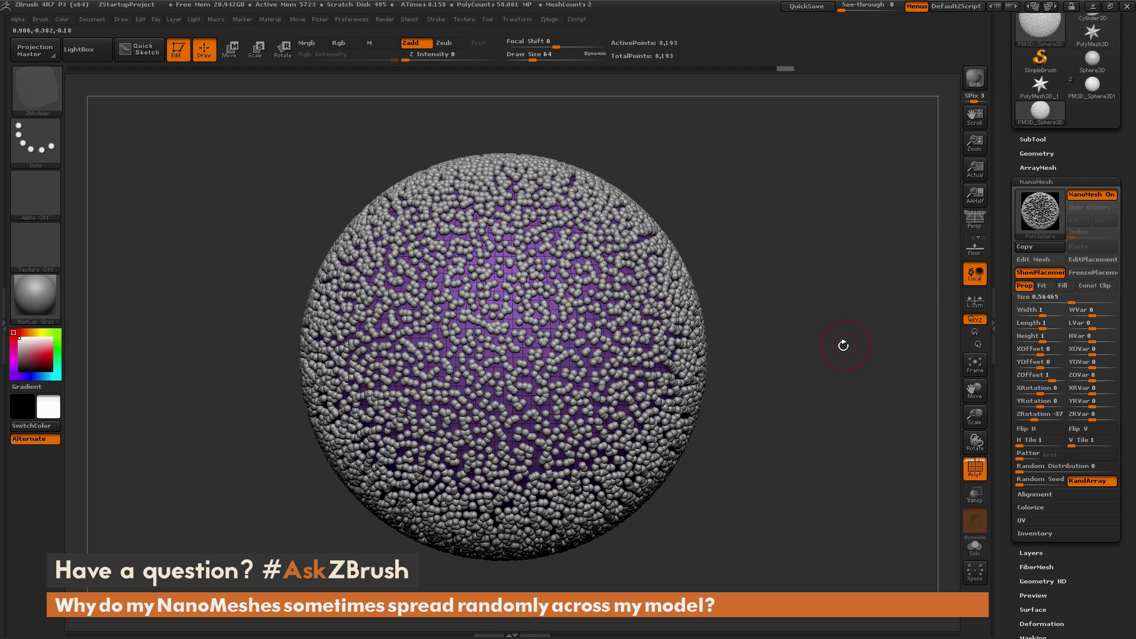
left_click(1025, 247)
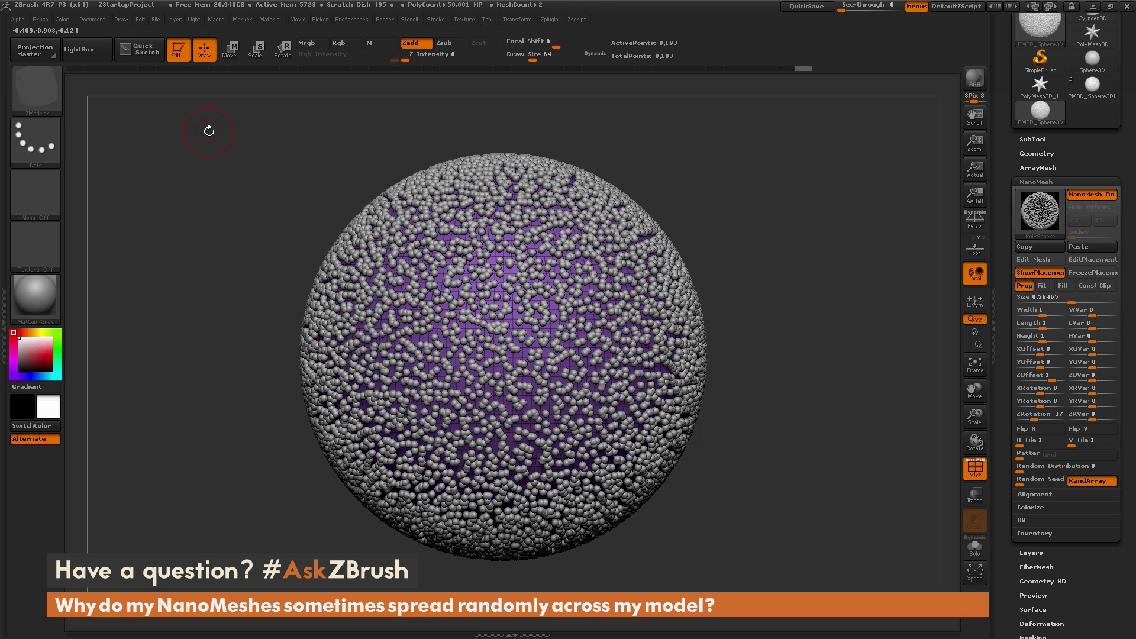
key("ctrl+shift")
mouse_move(206, 123)
left_mouse_down("ctrl+shift")
mouse_move(279, 212)
mouse_move(818, 374)
mouse_move(850, 335)
left_mouse_up("ctrl+shift")
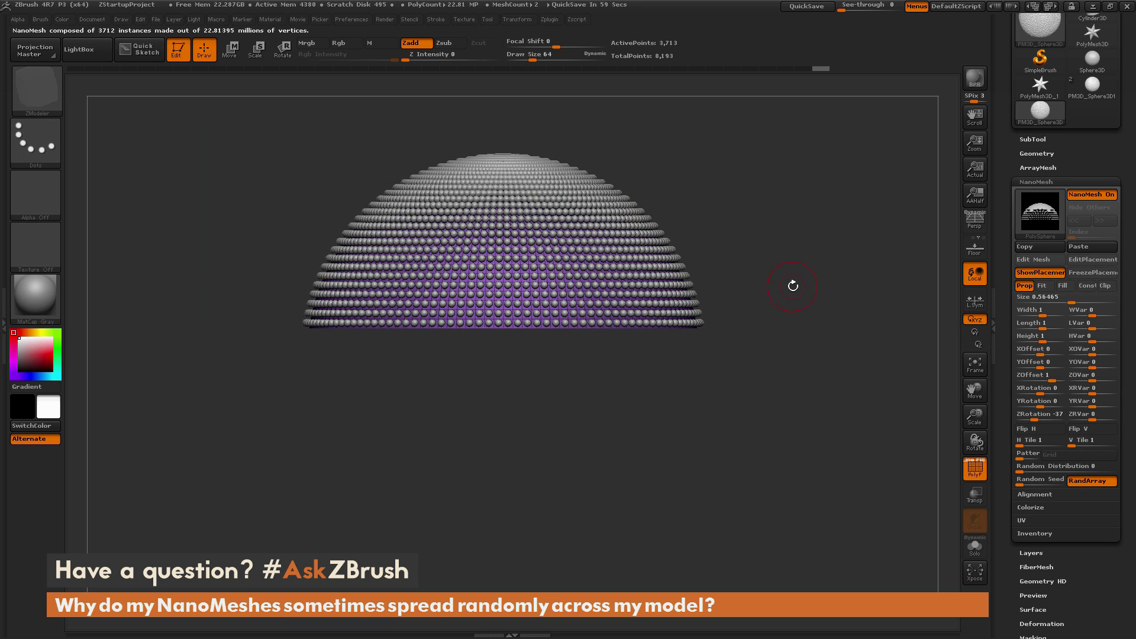
Clear the mask and unhide all geometry, revealing the bare upper dome above 4,480 NanoMesh spheres
key("ctrl")
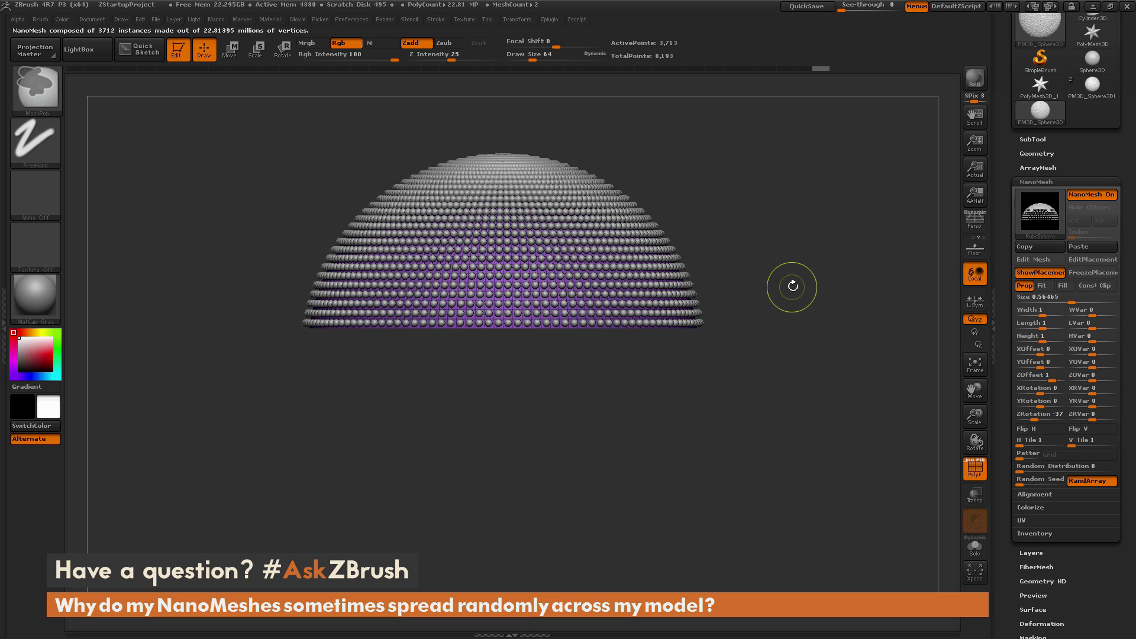
left_click(793, 286, "ctrl")
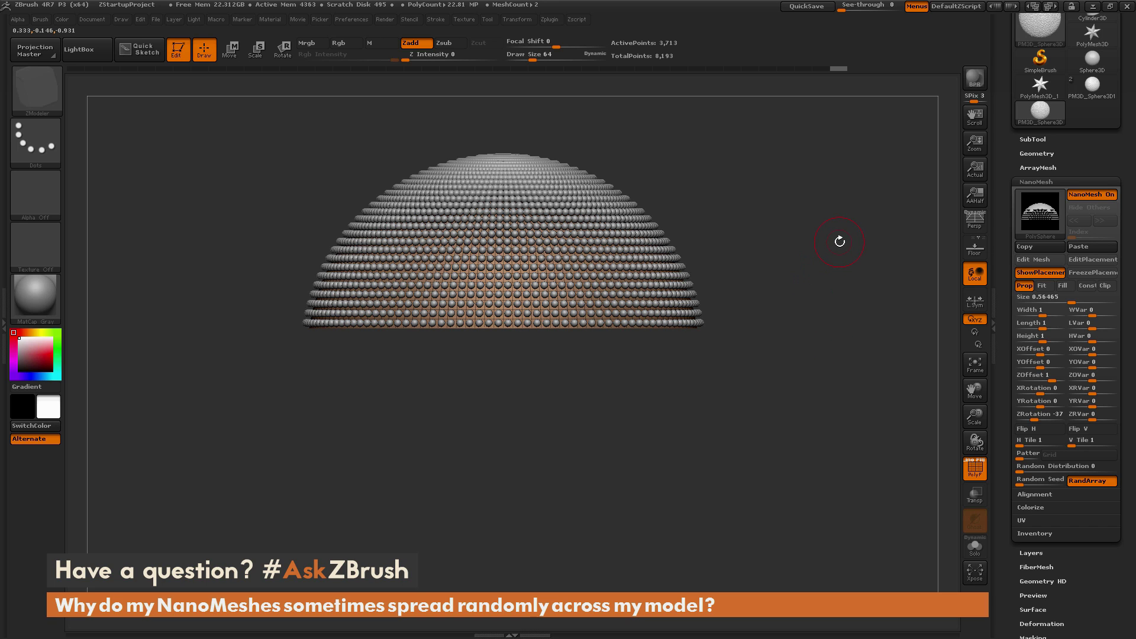
key("ctrl+shift")
left_click(839, 242, "ctrl+shift")
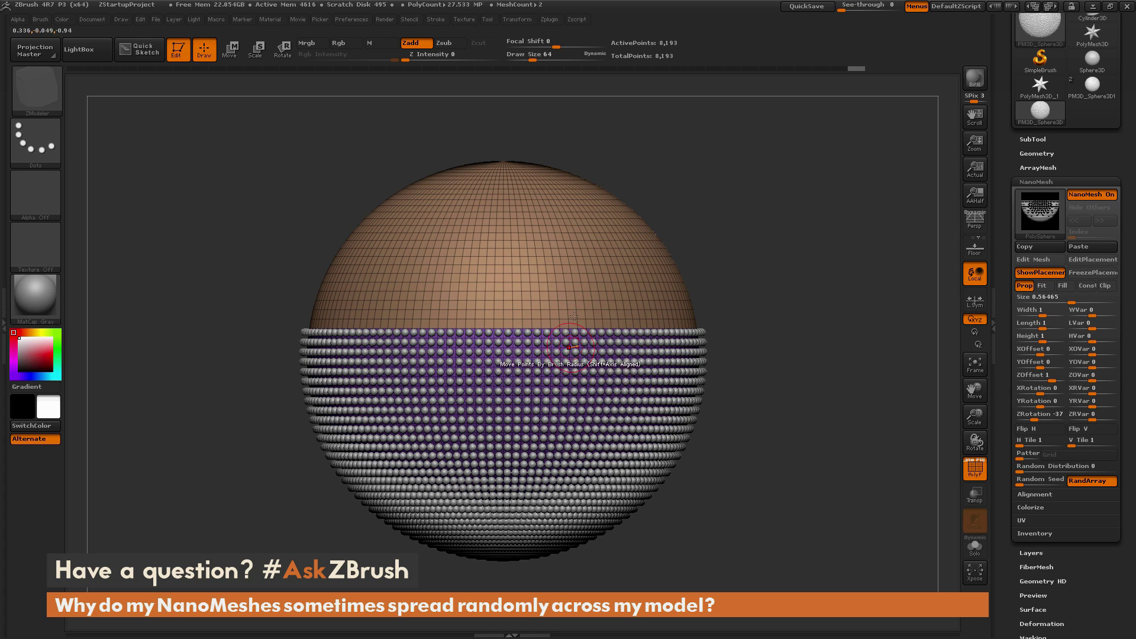
Insert a NanoMesh on the upper orange polygroup, adding 3,712 instances, one per polygon
left_click(548, 245)
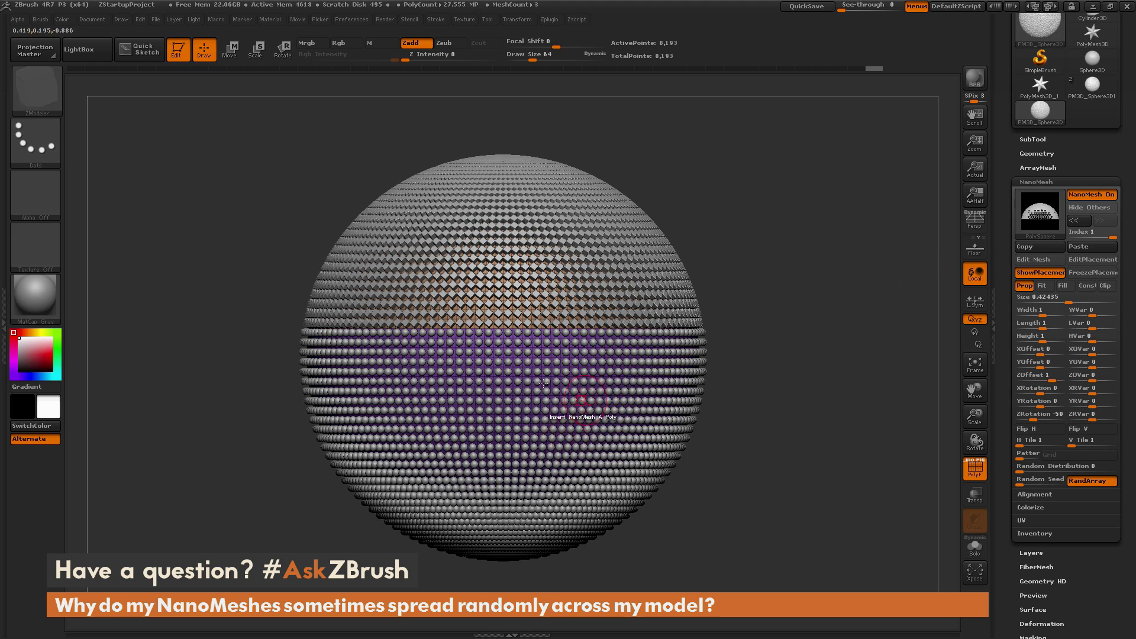
Paste the lower NanoMesh's modifiers onto the upper one and subdivide its cube source into a sphere
left_click(1099, 247)
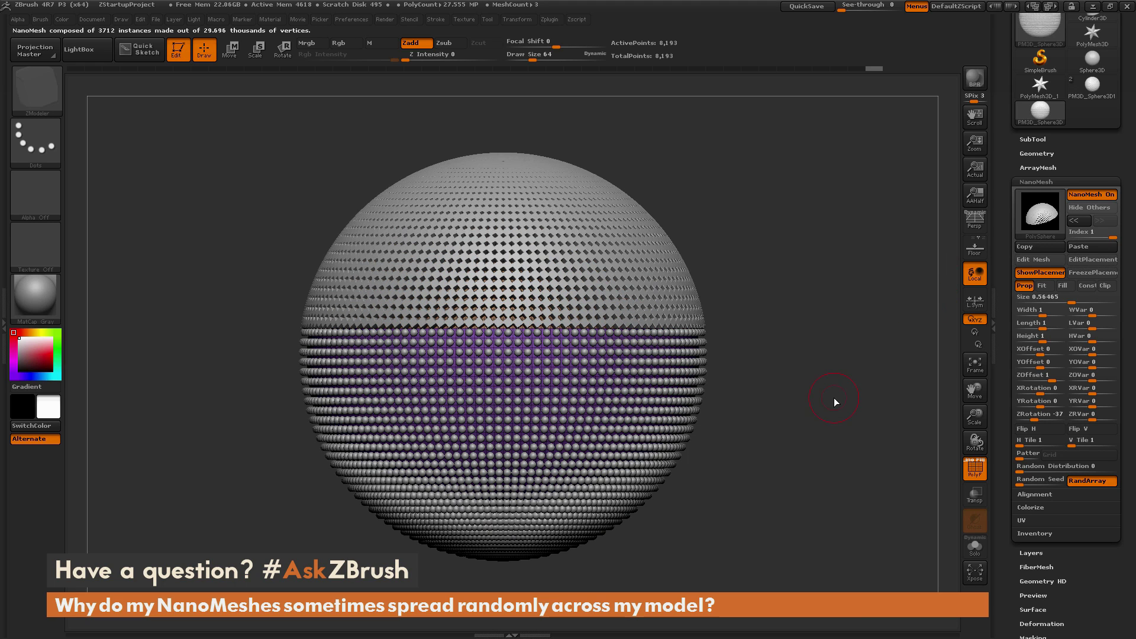
left_click(1031, 261)
left_click_drag(839, 330, 853, 289)
key("ctrl+d")
key("ctrl+d")
key("ctrl+d")
key("ctrl+d")
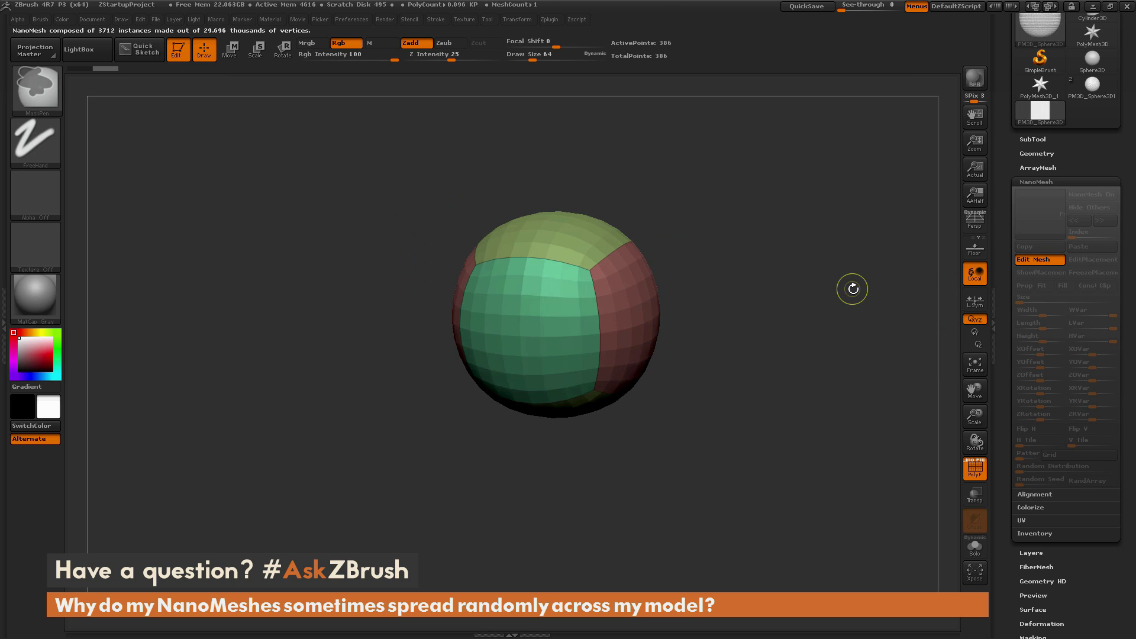
left_click_drag(853, 289, 850, 344, "shift")
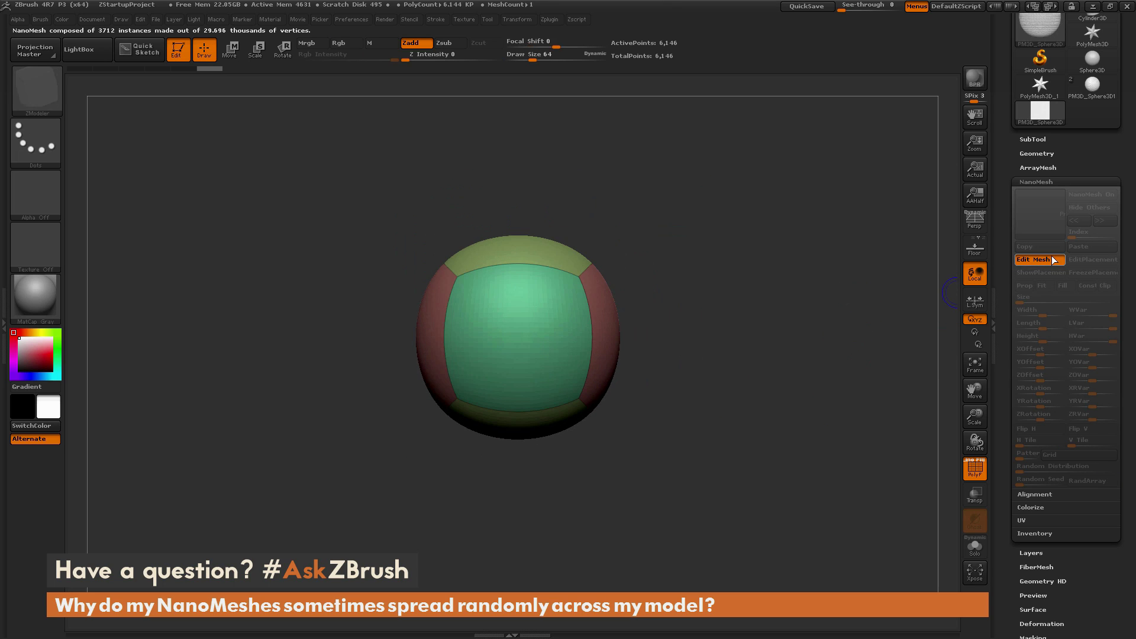
key("shift+n")
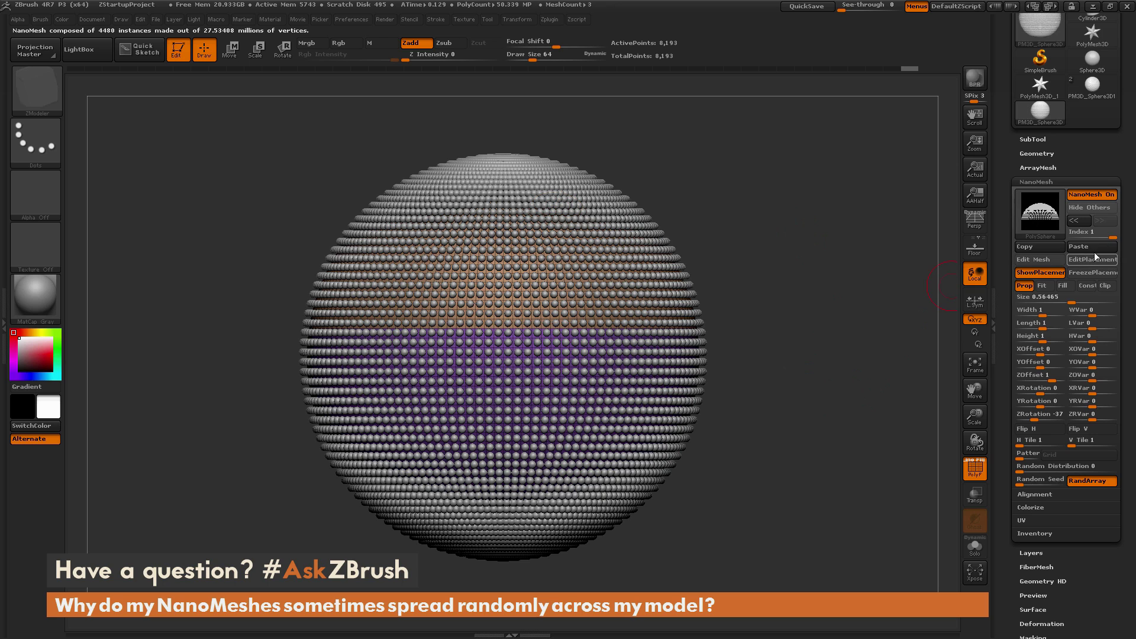
Compare each NanoMesh alone, then show both together across the sphere, about 58.3 million polygons
left_click_drag(1093, 239, 1084, 239)
left_click(1091, 207)
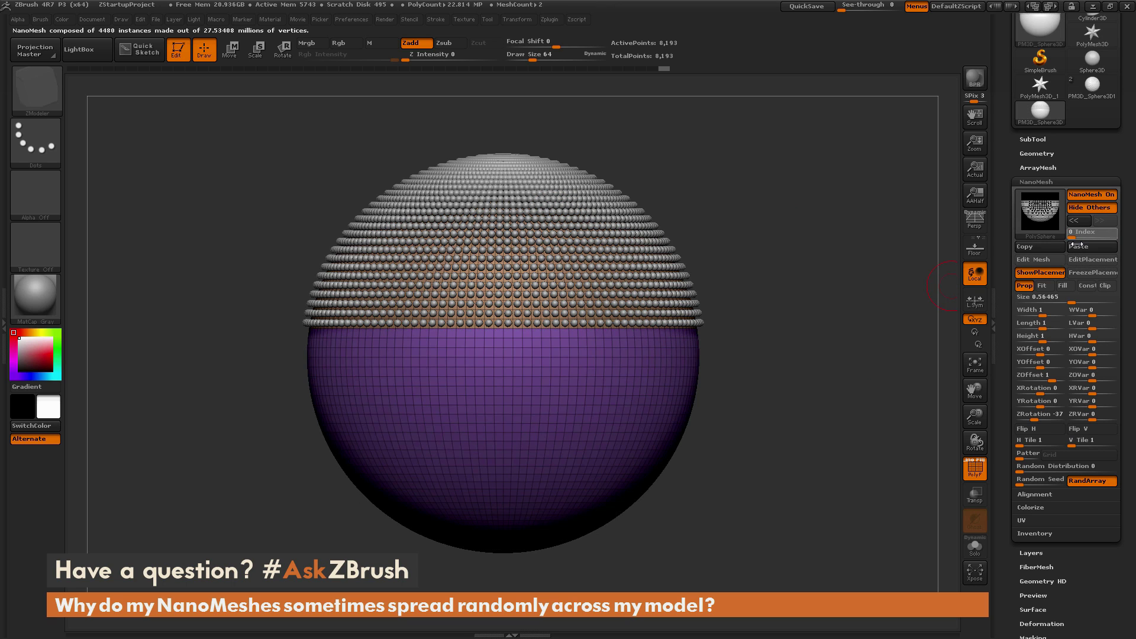
left_click(1077, 220)
left_click(1099, 220)
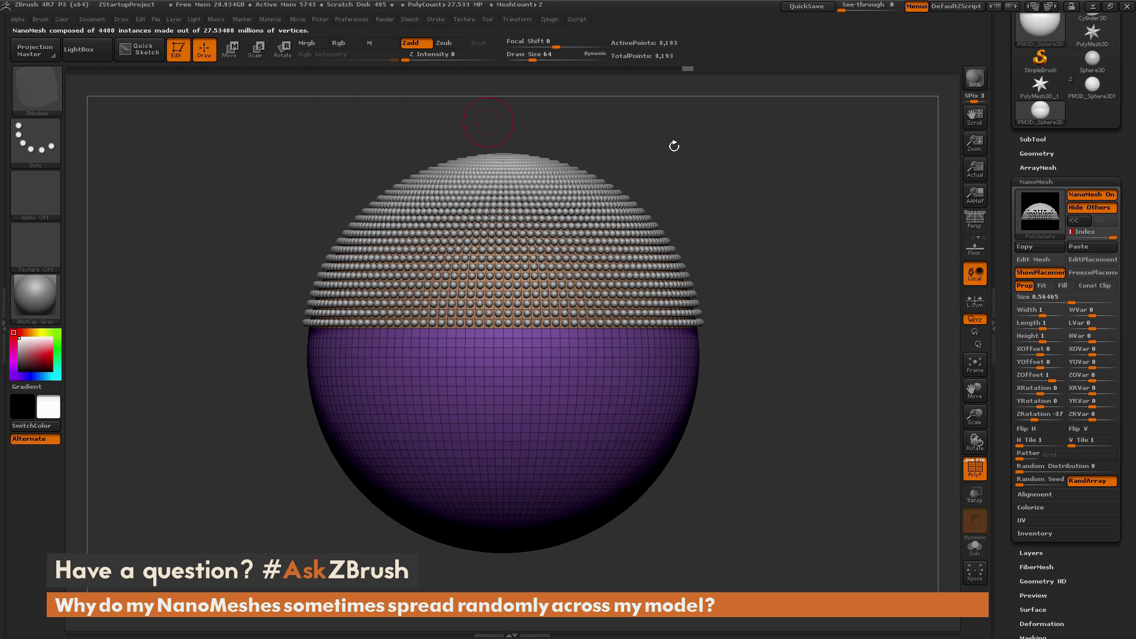
left_click(1092, 207)
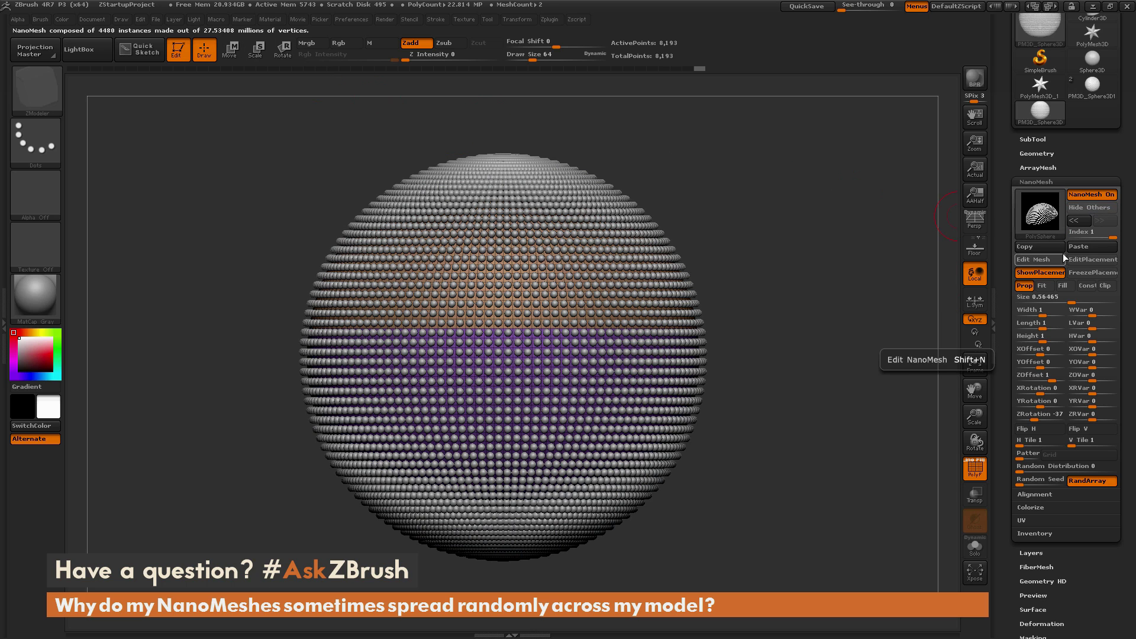
left_click_drag(828, 313, 848, 416)
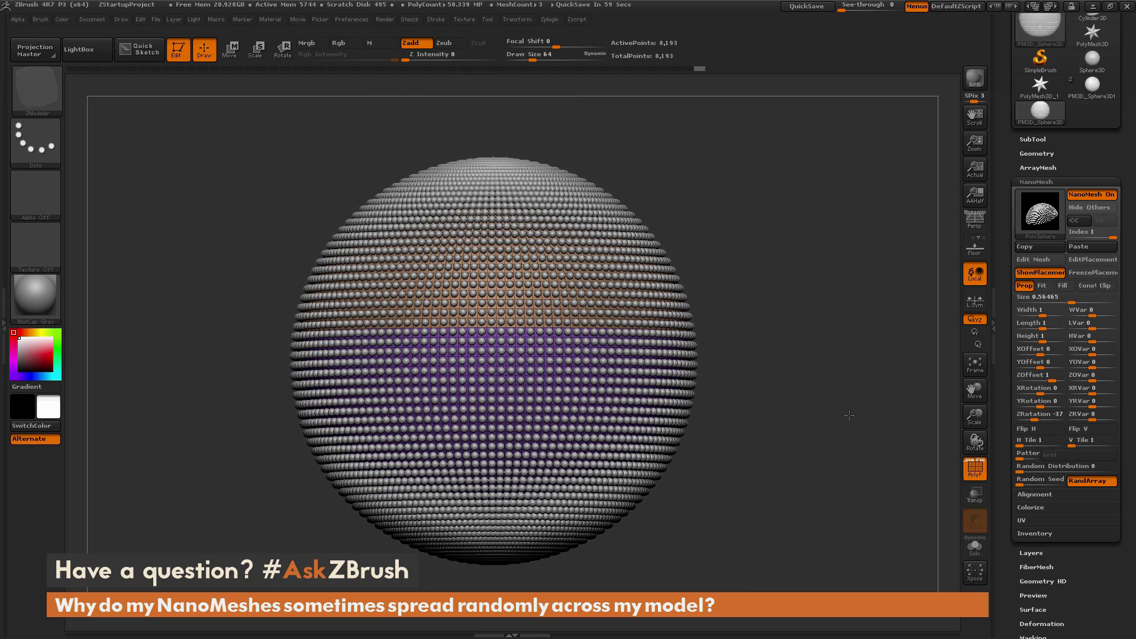
left_click(972, 476)
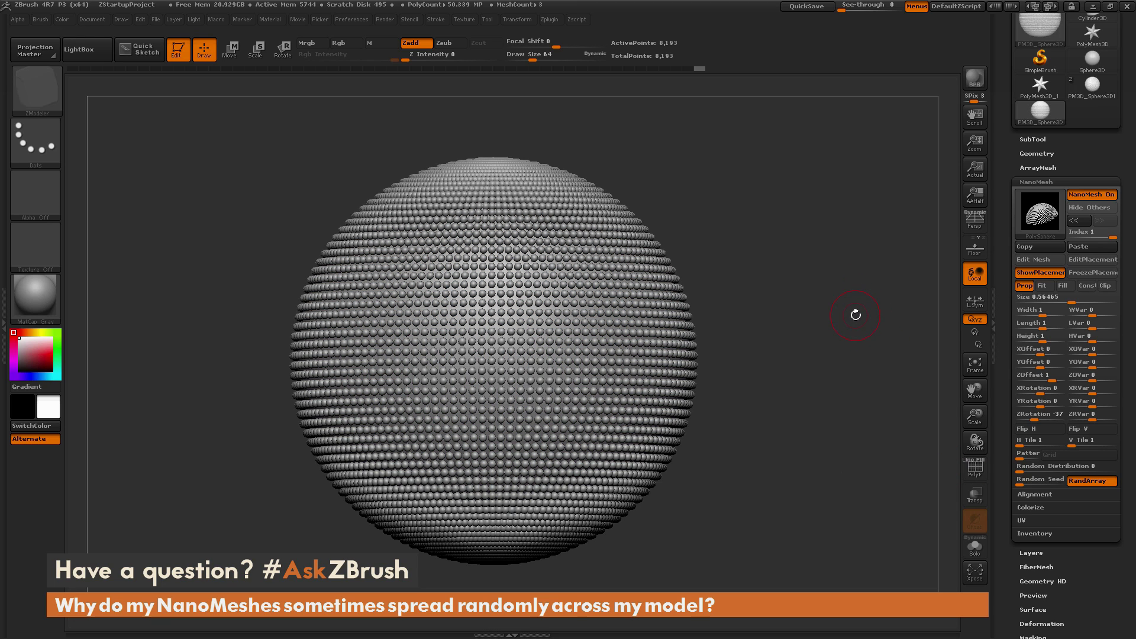
left_click_drag(856, 314, 918, 446)
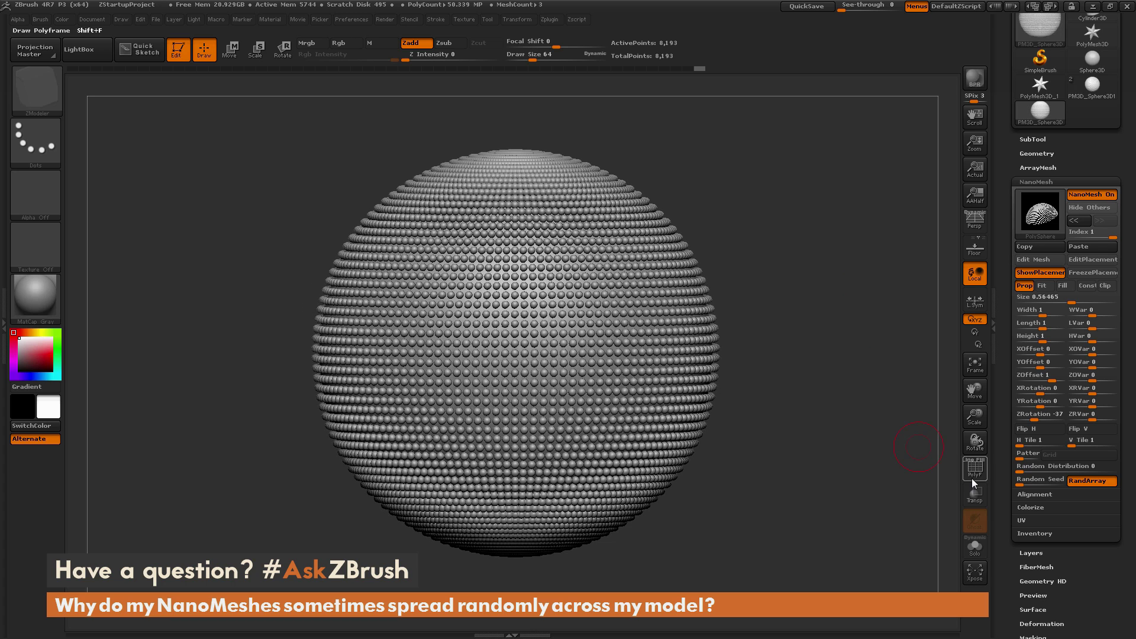
left_click(971, 478)
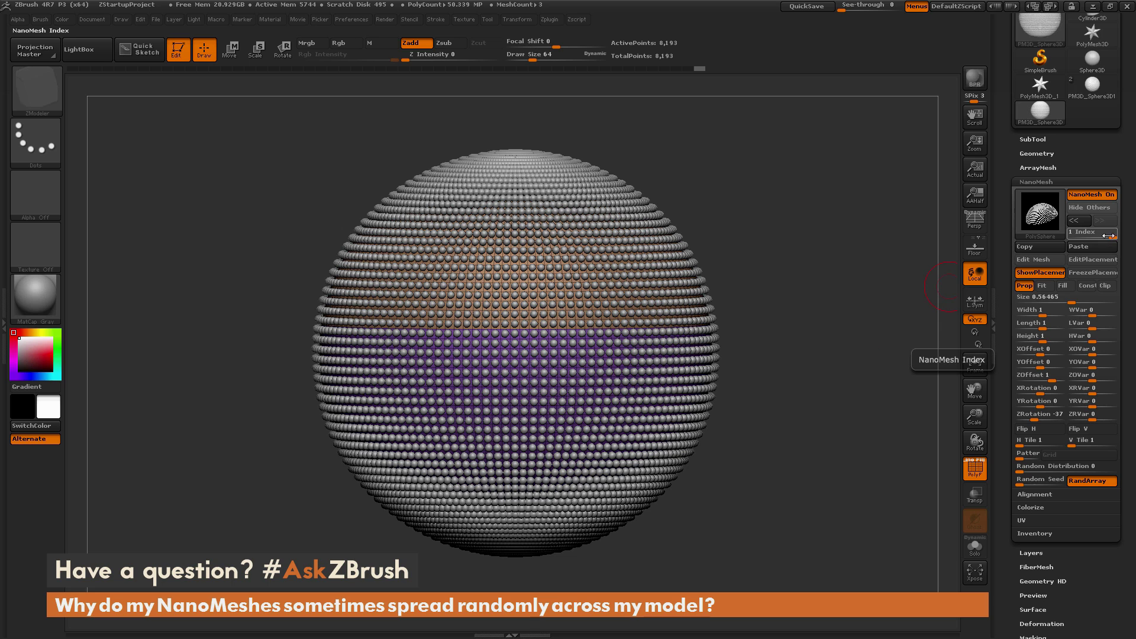
left_click_drag(836, 323, 822, 287)
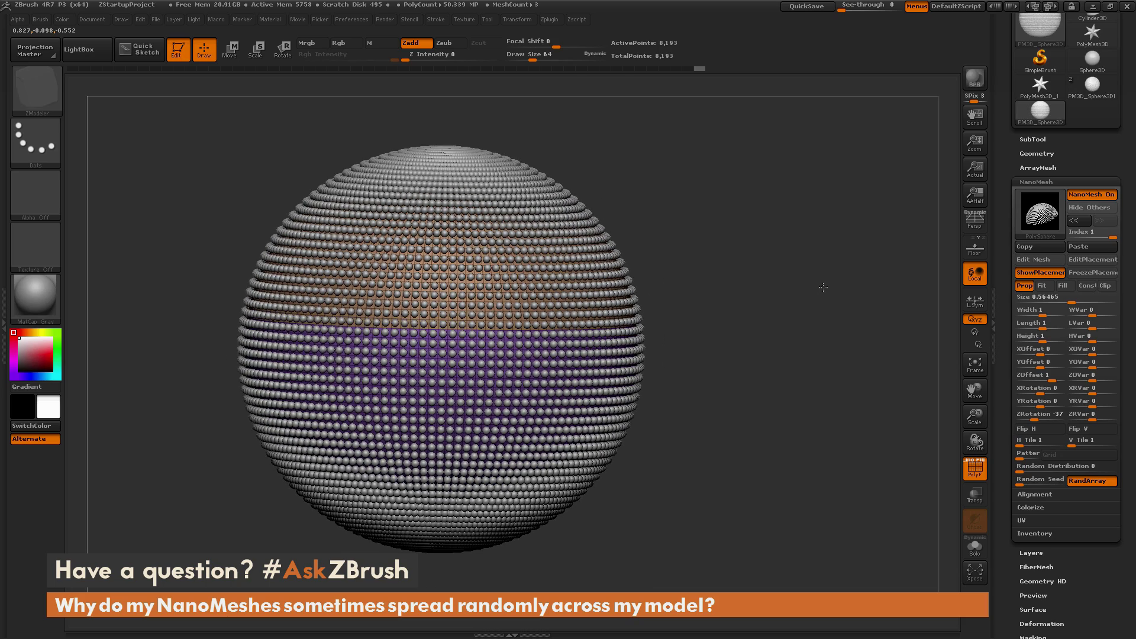
left_click(823, 287)
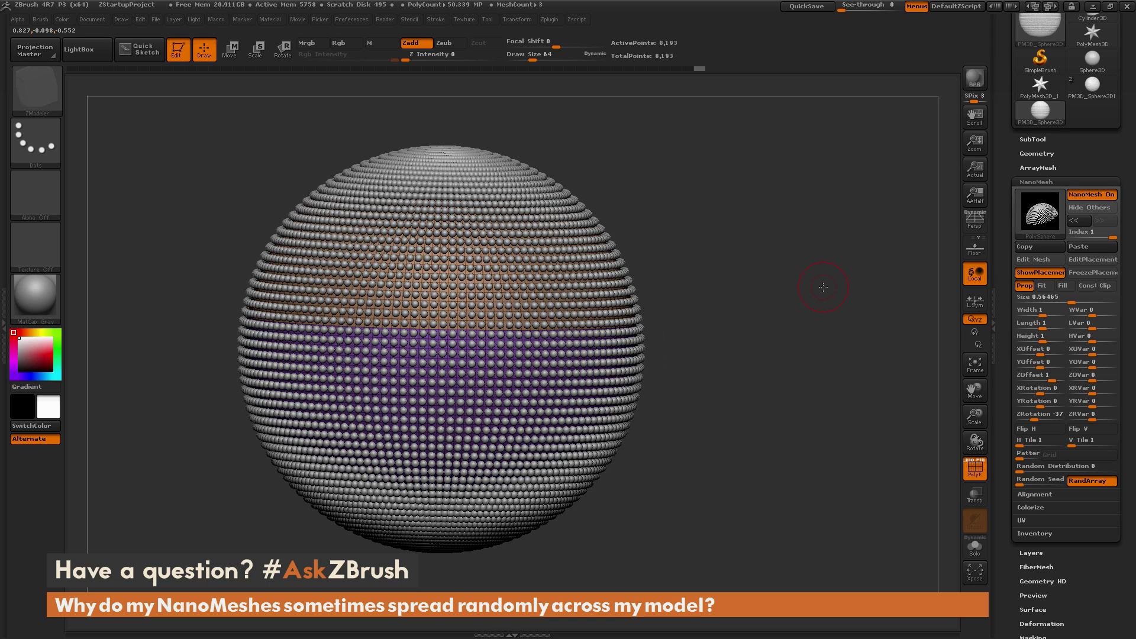